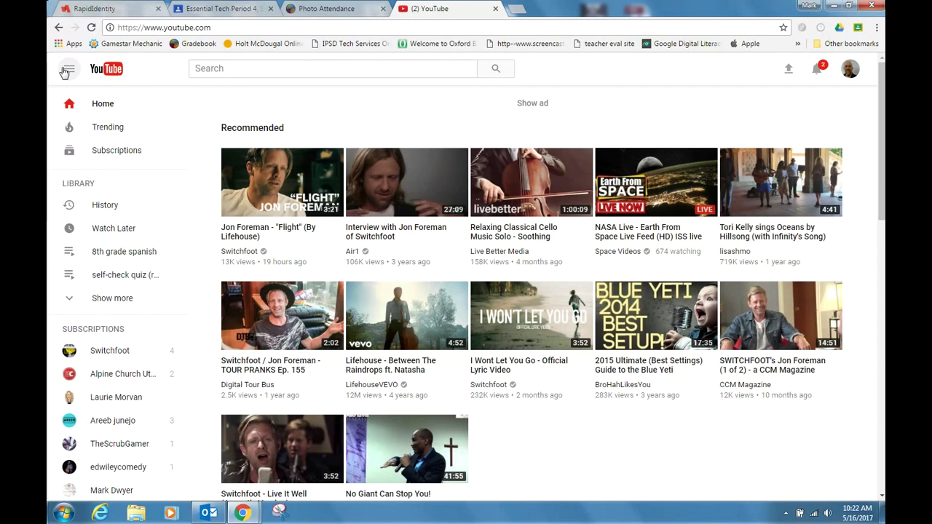
Open the account menu from the avatar on the YouTube home page
left_click(850, 71)
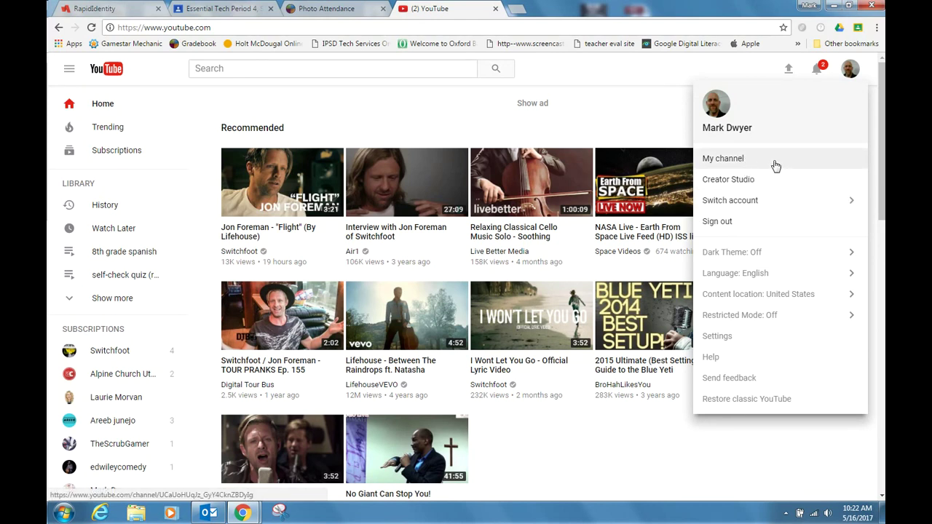
Visit My channel, then go to the Creator Studio dashboard from the account menu
left_click(736, 162)
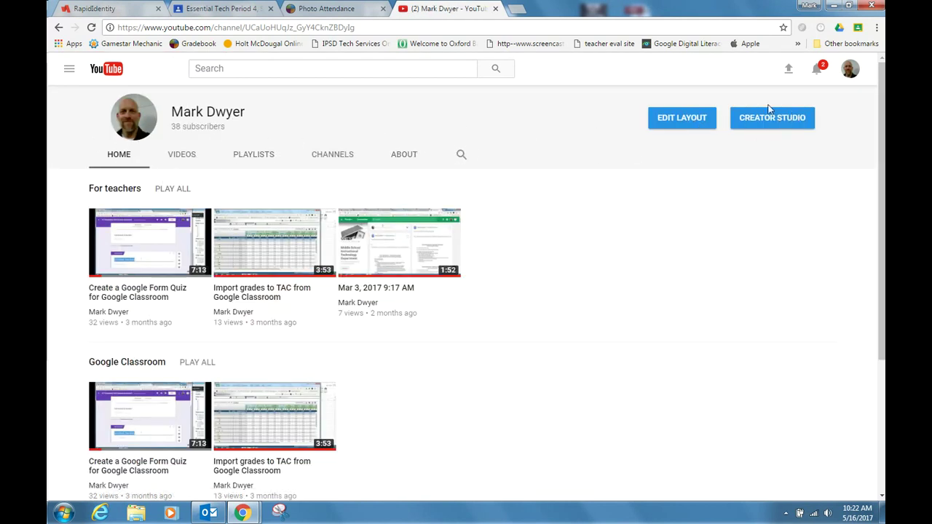
left_click(850, 73)
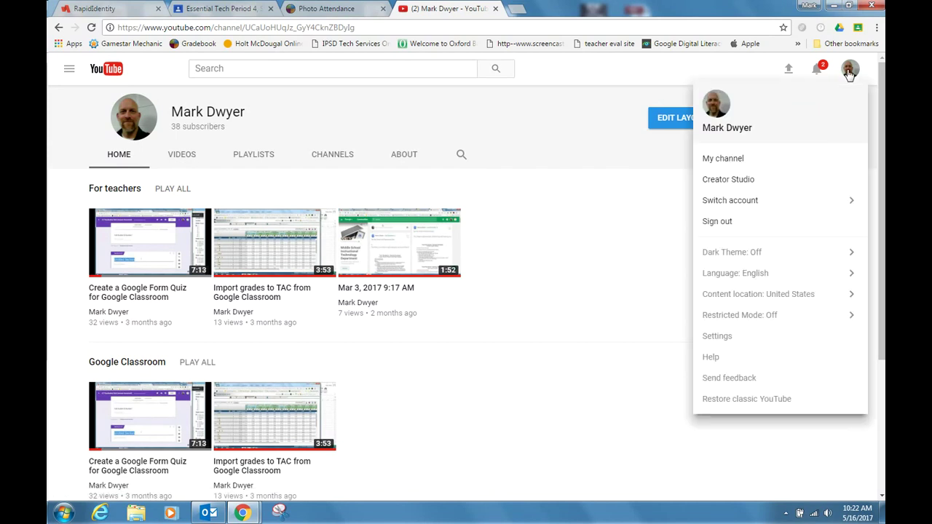
left_click(755, 182)
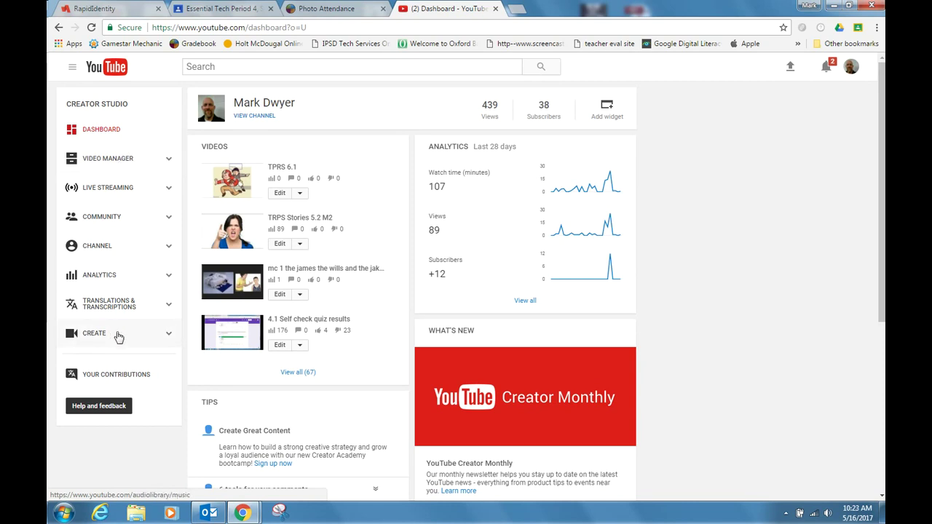
Browse the Audio Library's free tracks, then start a new Video Editor project
left_click(118, 336)
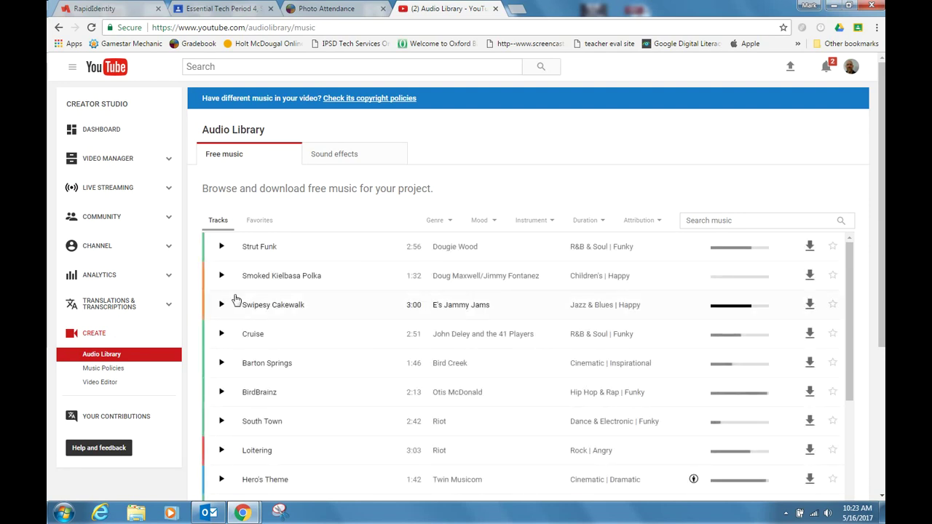
scroll(470, 191, "down", 3)
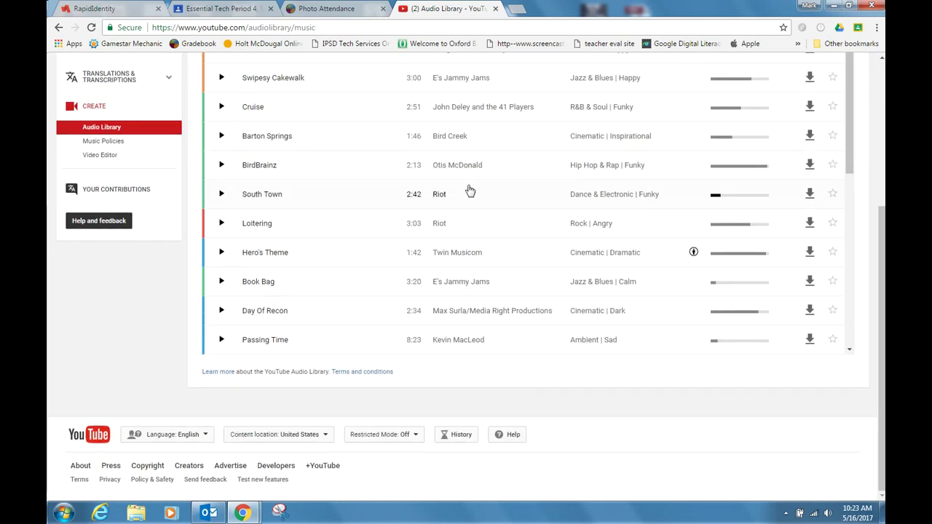
scroll(469, 191, "up", 3)
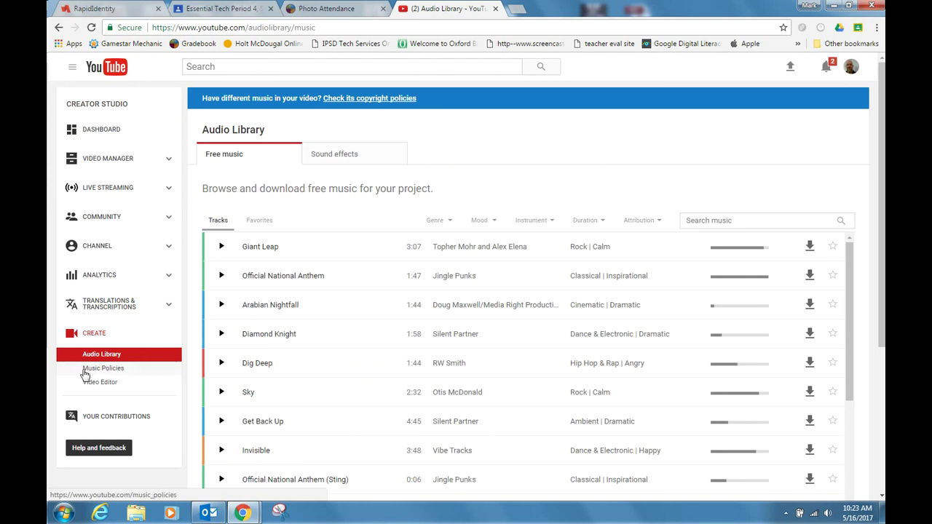
left_click(89, 383)
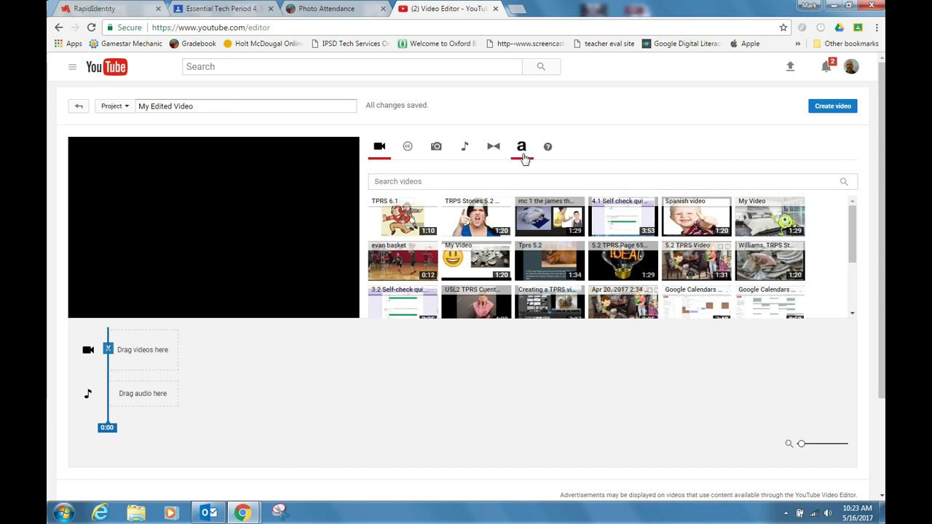
Rename the project to 'jkj' and browse the free audio track list
left_click(289, 107)
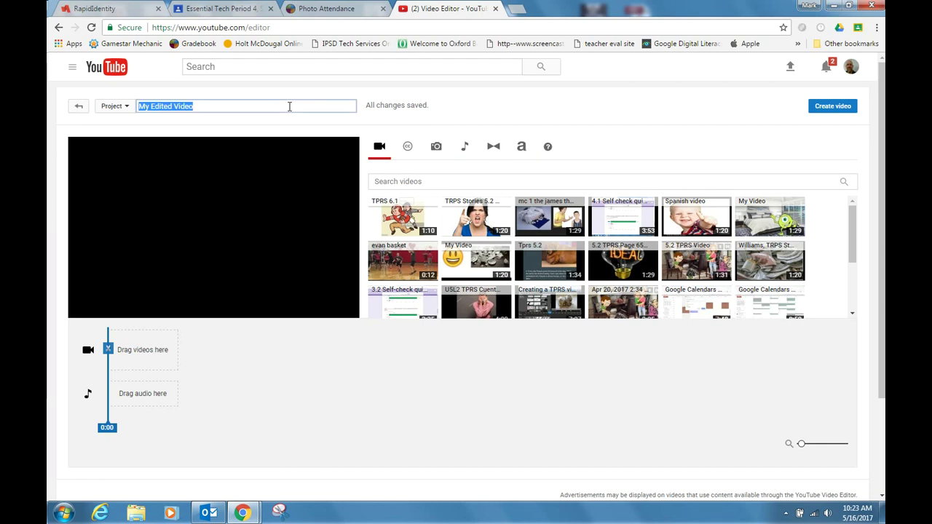
type("jkj;jd;aj")
left_click(466, 148)
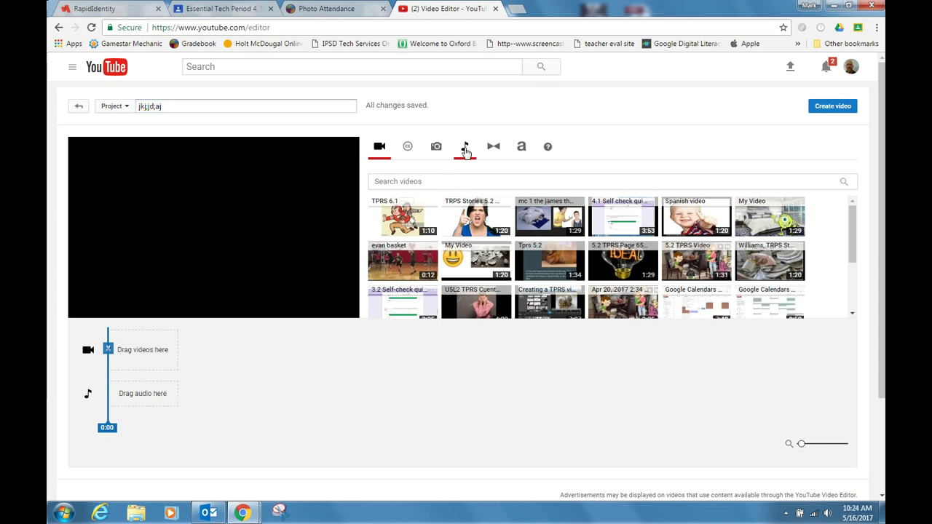
scroll(499, 252, "down", 5)
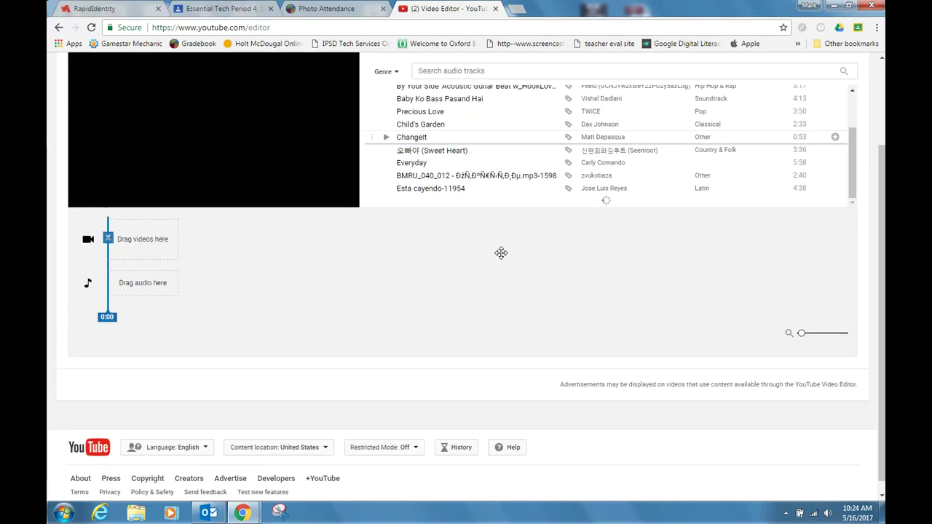
scroll(495, 236, "up", 2)
scroll(493, 240, "down", 5)
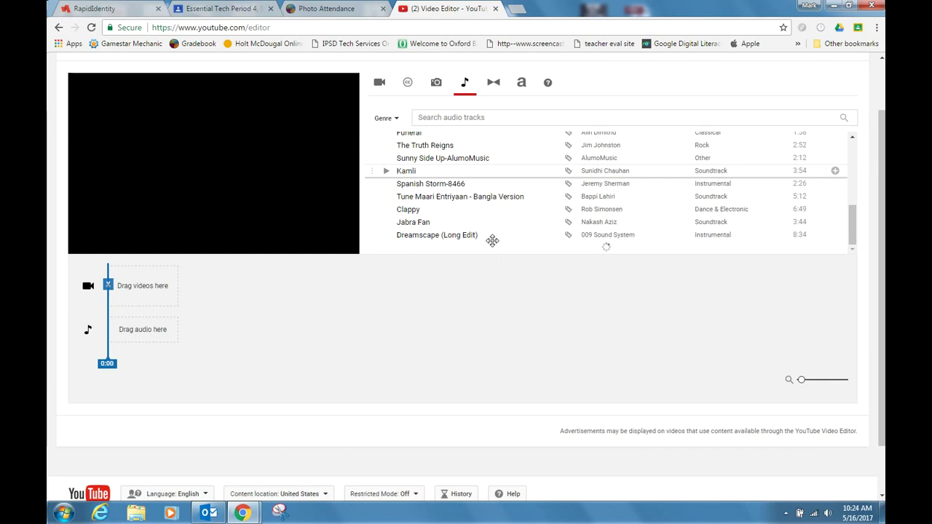
scroll(487, 222, "up", 1)
scroll(482, 214, "down", 3)
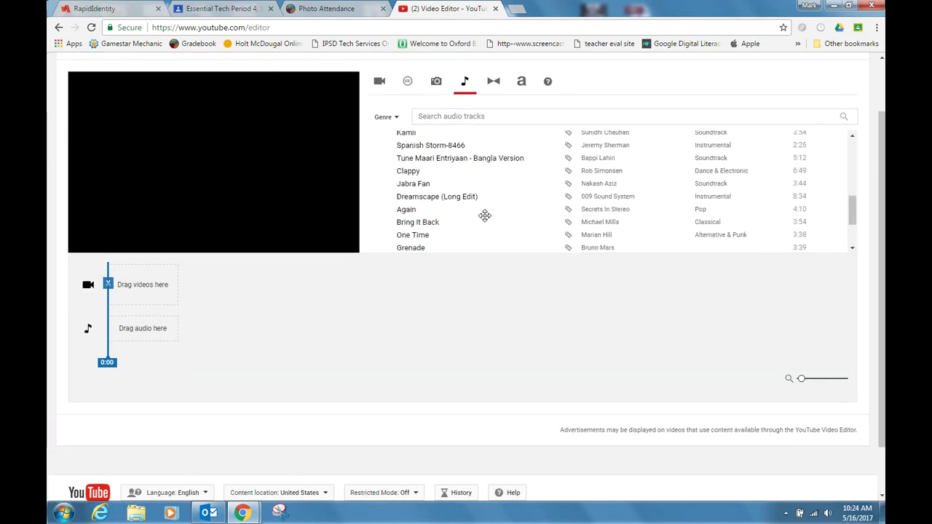
scroll(485, 215, "down", 3)
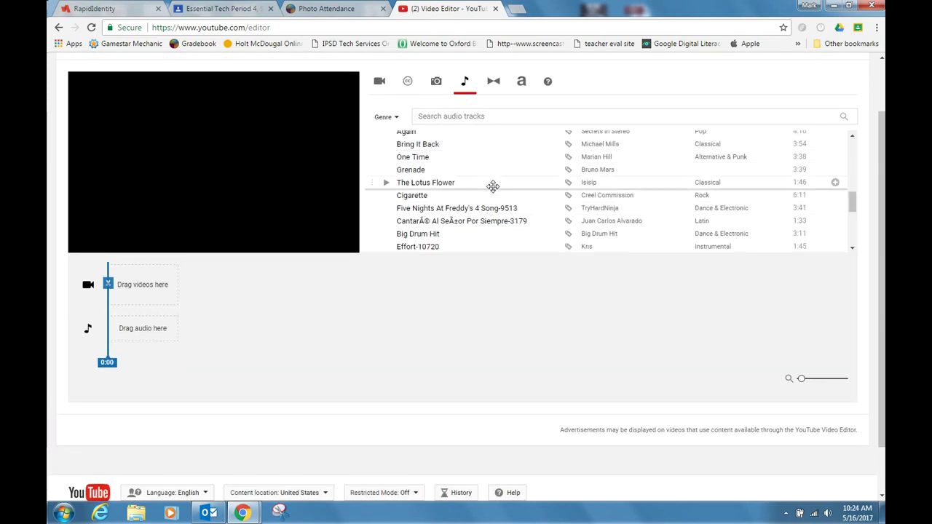
Place 'Five Nights At Freddy's 4 Song-9513' on the audio track and preview it
left_click_drag(444, 209, 148, 330)
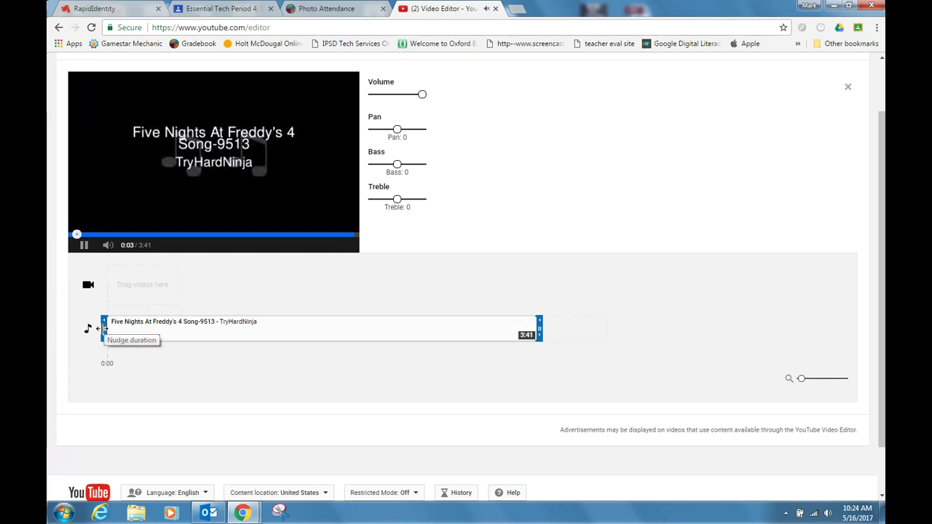
left_click(103, 329)
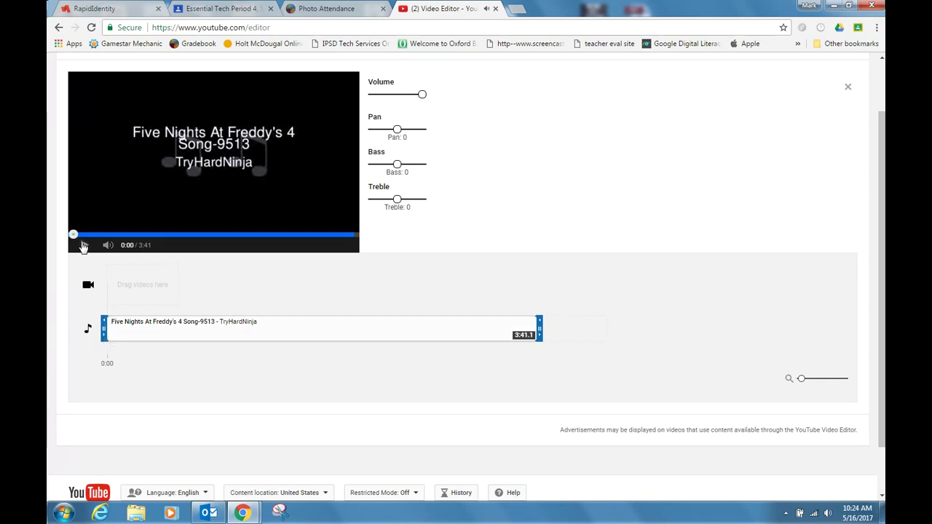
left_click(84, 246)
left_click(84, 245)
Trim the song clip's end so it lasts 2:15
left_click_drag(537, 339, 468, 329)
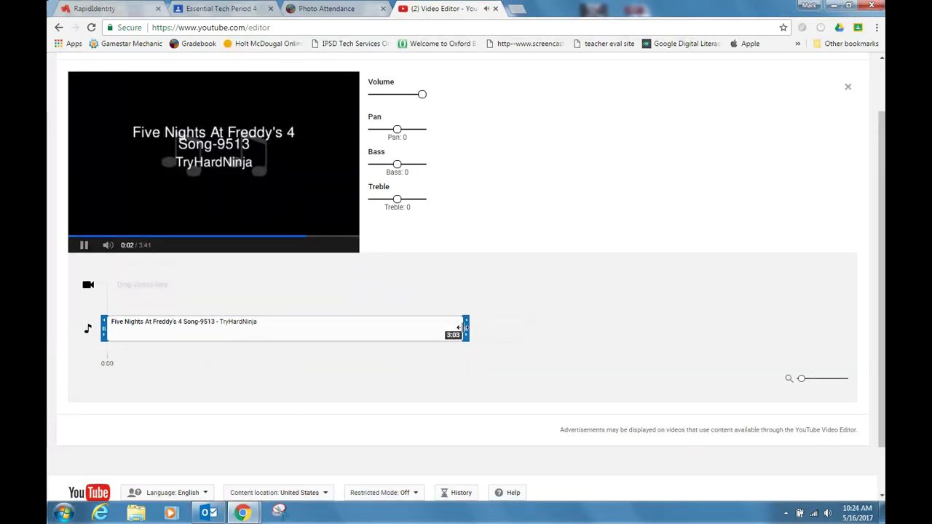
left_click_drag(466, 329, 375, 329)
left_click_drag(187, 333, 308, 329)
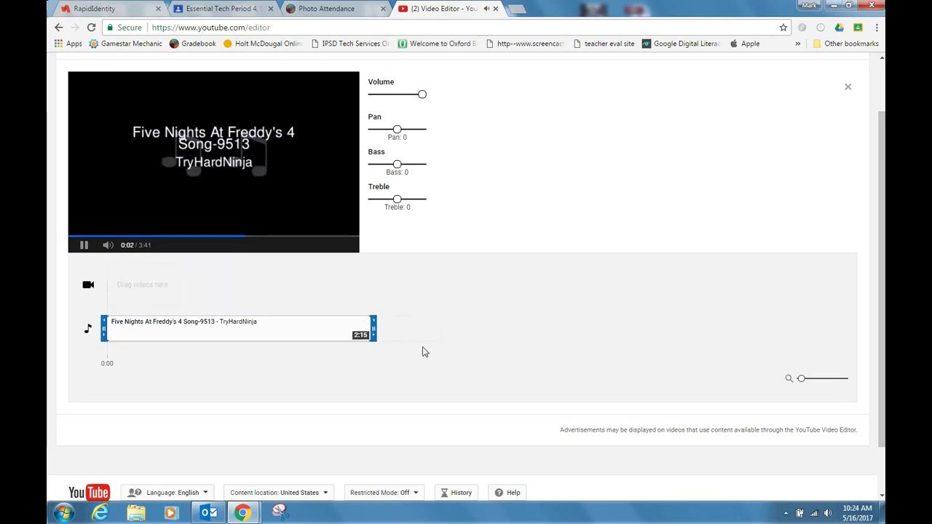
scroll(425, 353, "up", 2)
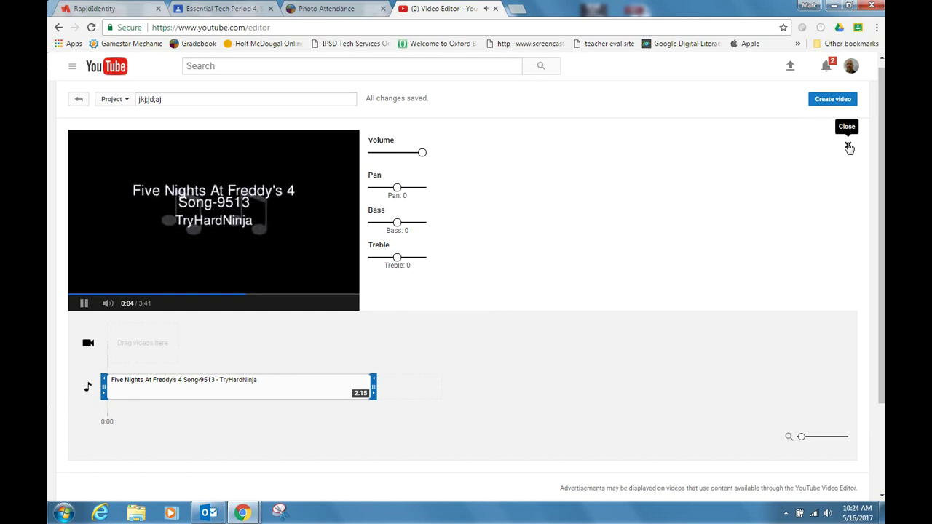
Browse the video libraries and drag the Creative Commons 'Small waterfall' clip onto the video track
left_click(850, 147)
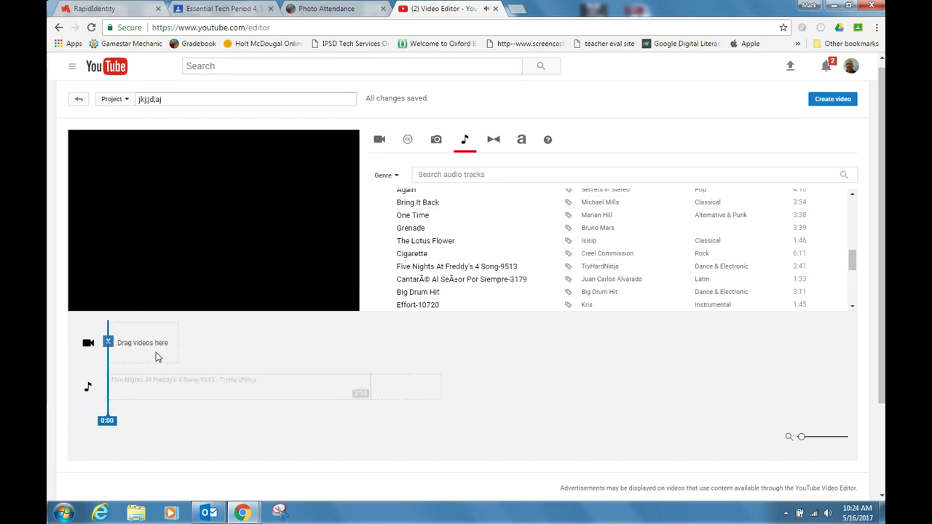
left_click(381, 142)
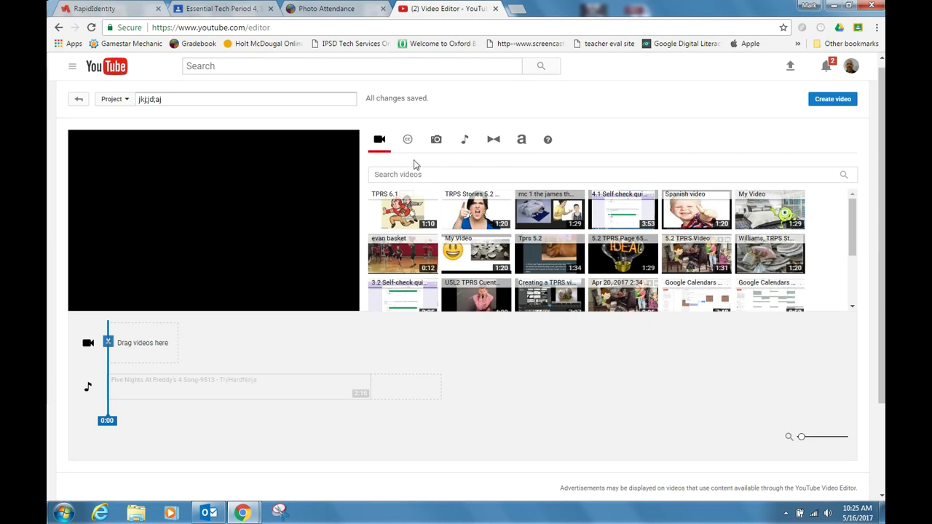
scroll(452, 218, "down", 5)
scroll(455, 222, "up", 2)
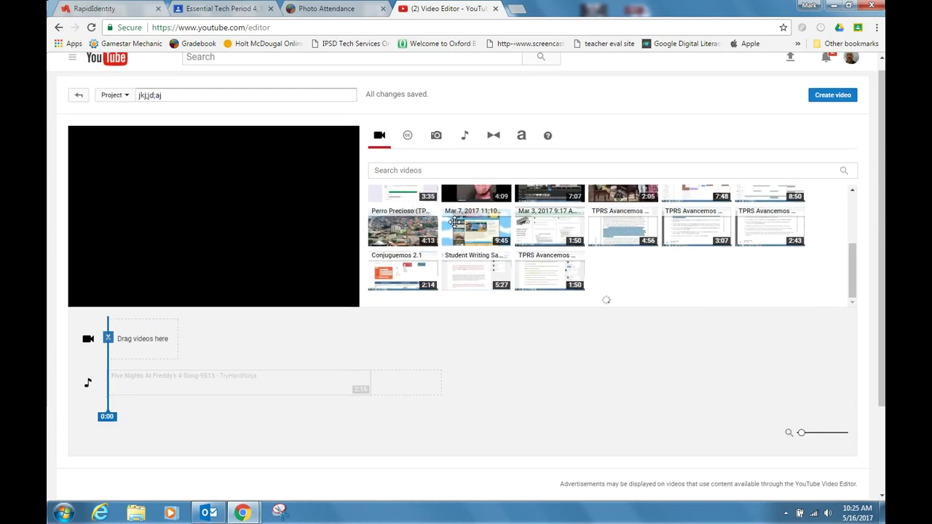
left_click(436, 142)
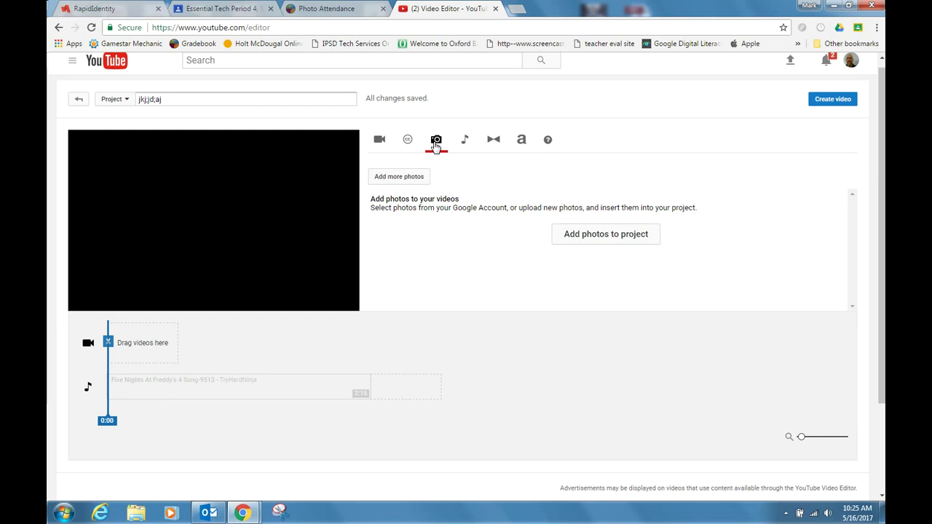
left_click(408, 141)
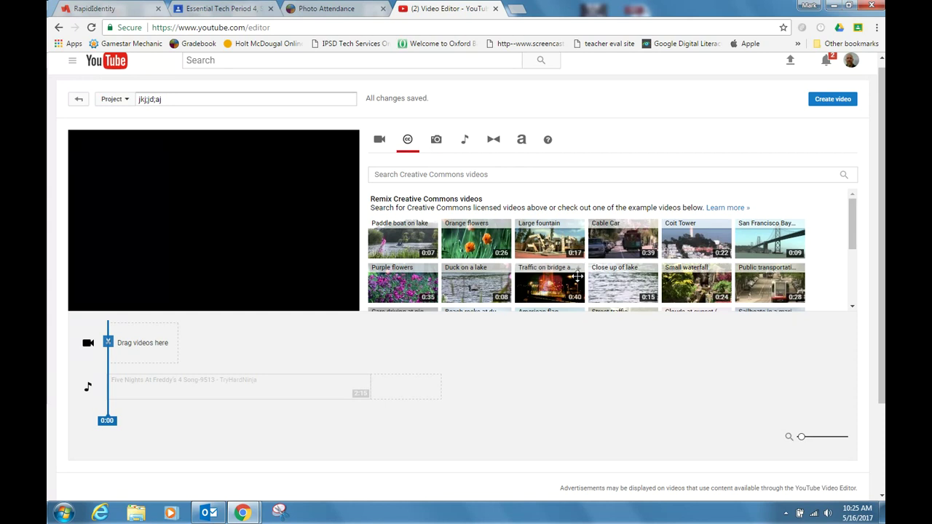
scroll(590, 251, "down", 1)
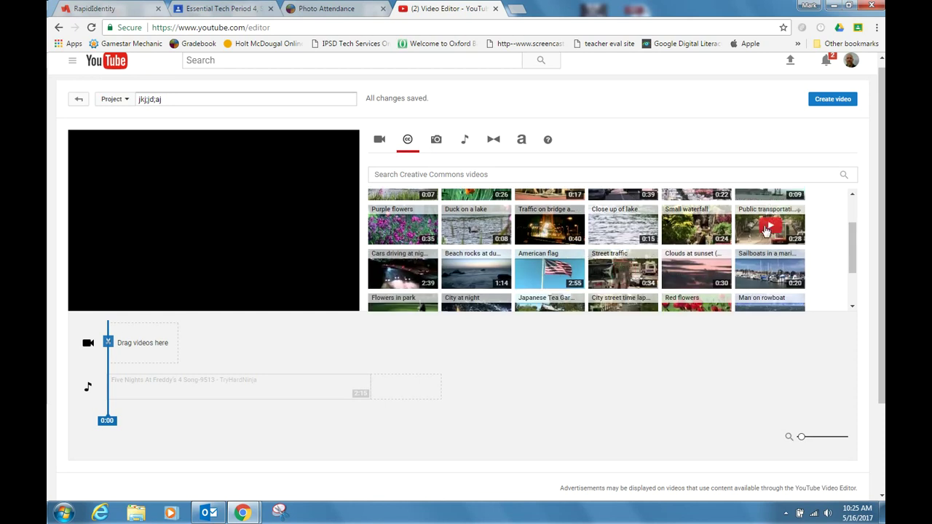
left_click_drag(709, 232, 114, 344)
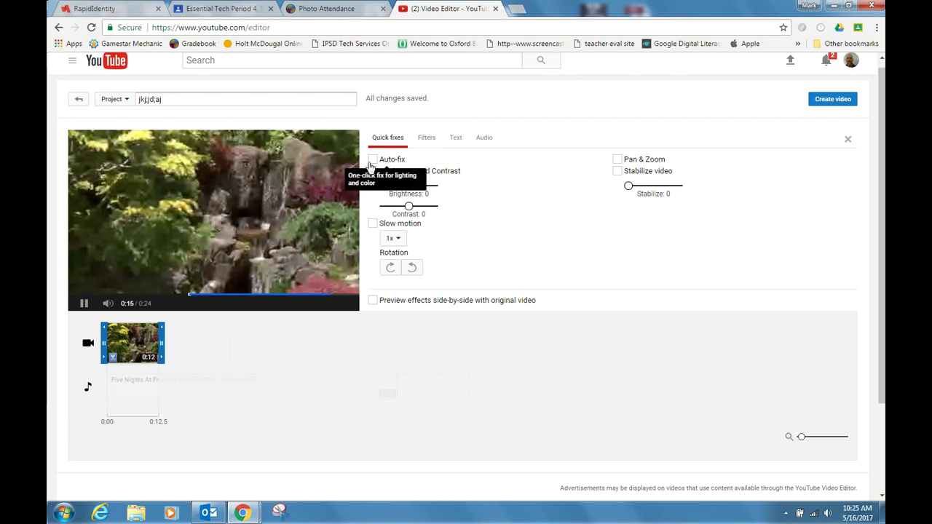
Enable 4x slow motion on the waterfall clip, stretching it to 0:50
left_click(373, 224)
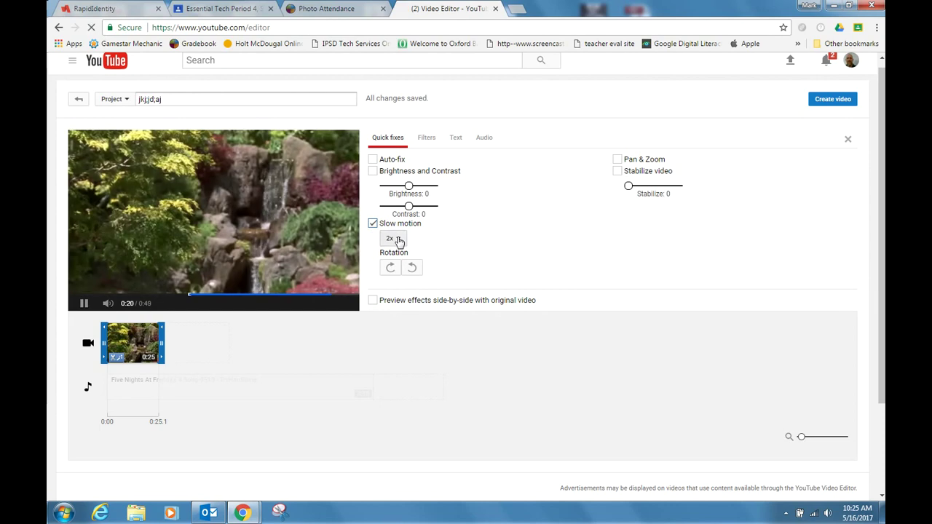
left_click(393, 238)
left_click(400, 288)
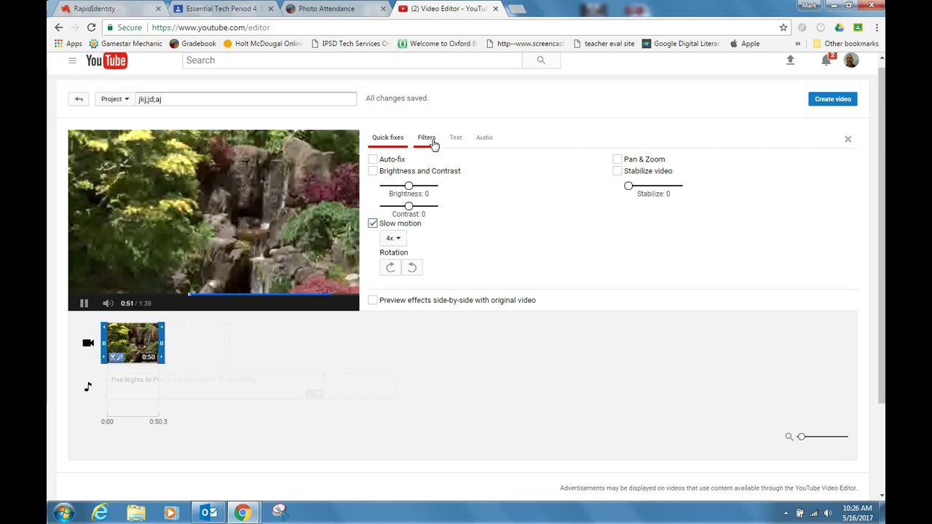
Apply the Old-Fashioned filter to the waterfall clip
left_click(428, 139)
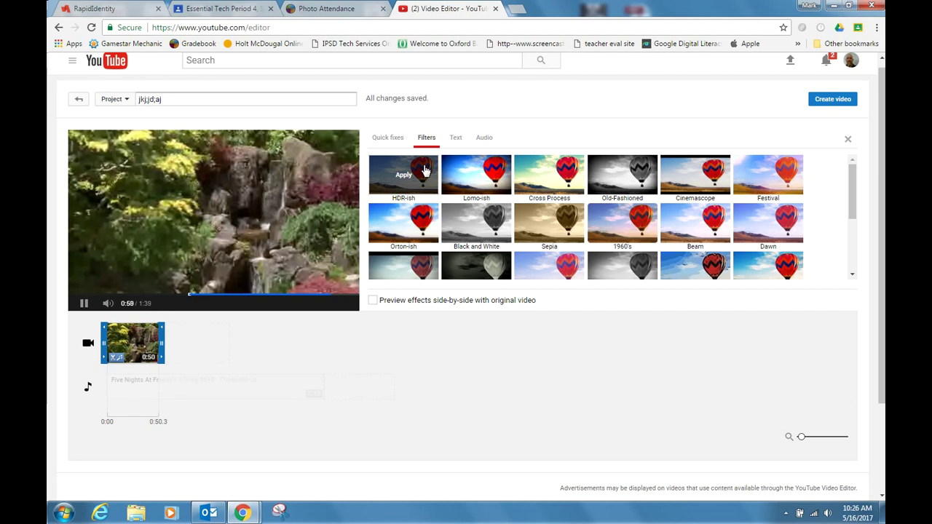
left_click(625, 175)
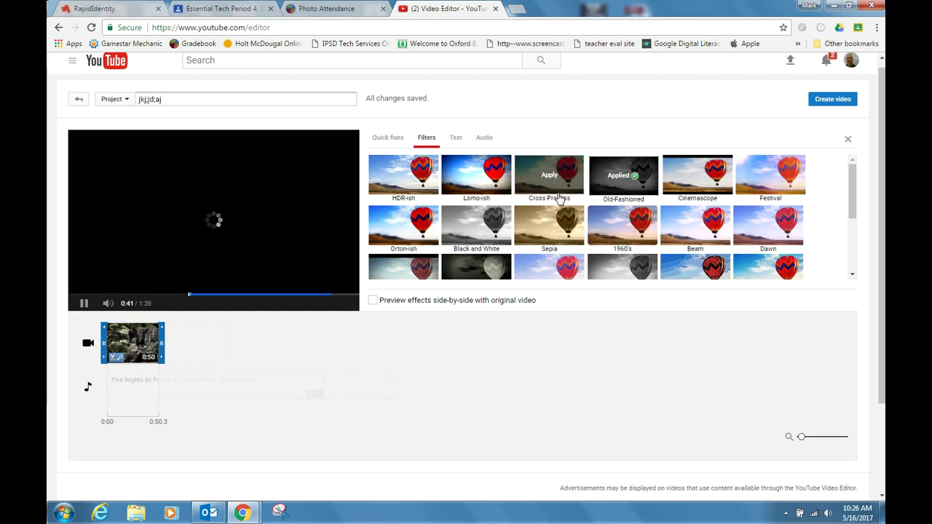
Enter the caption 'Hello', centre-aligned at X-Large size
left_click(457, 140)
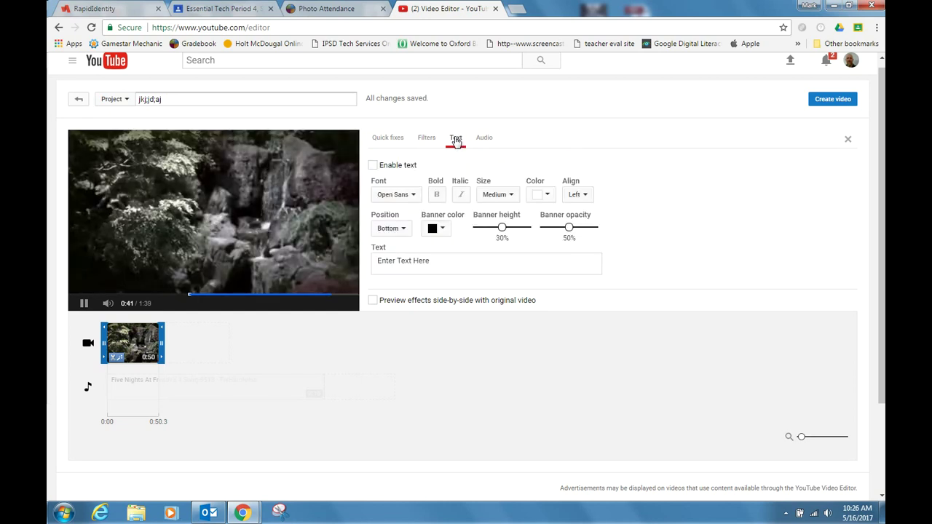
left_click(437, 261)
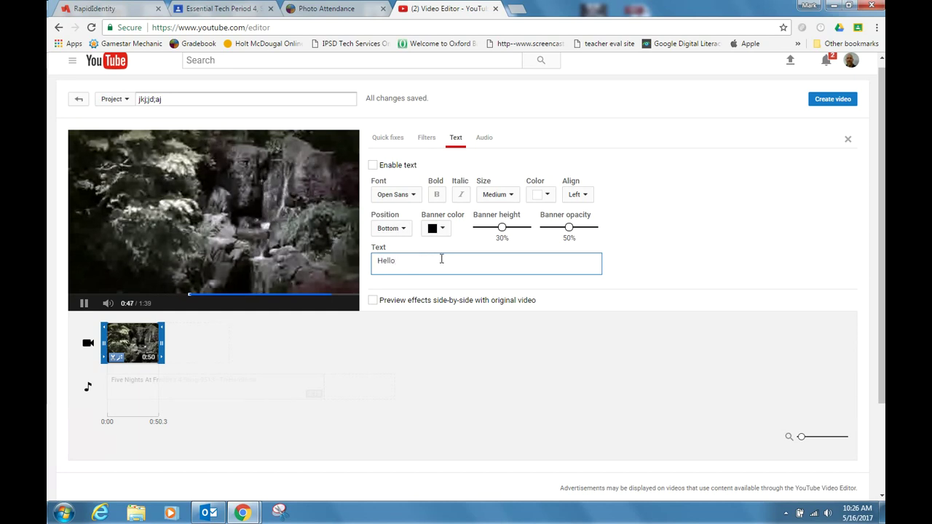
left_click(587, 195)
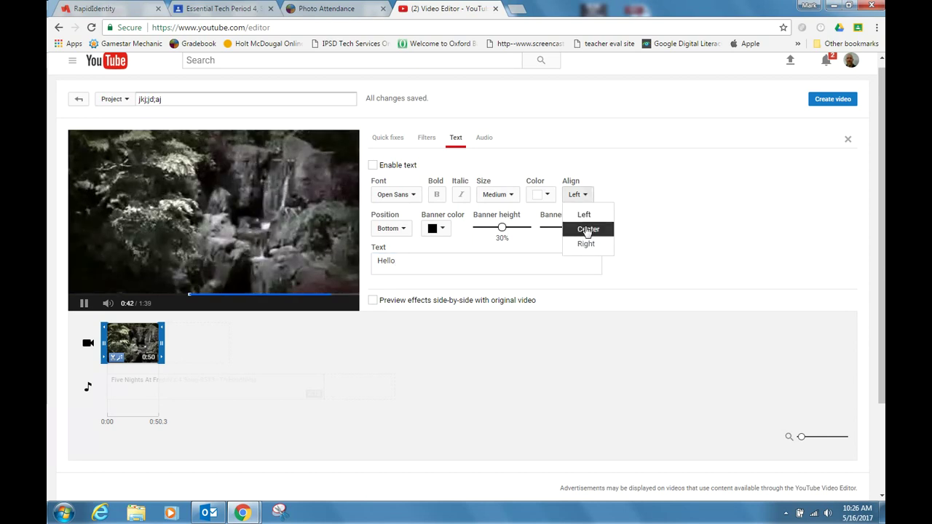
left_click(587, 230)
left_click(513, 194)
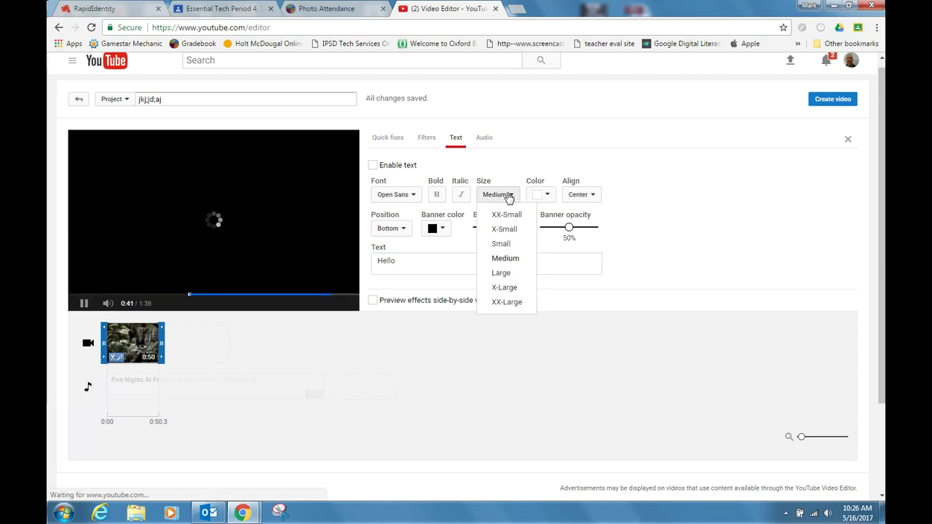
left_click(504, 288)
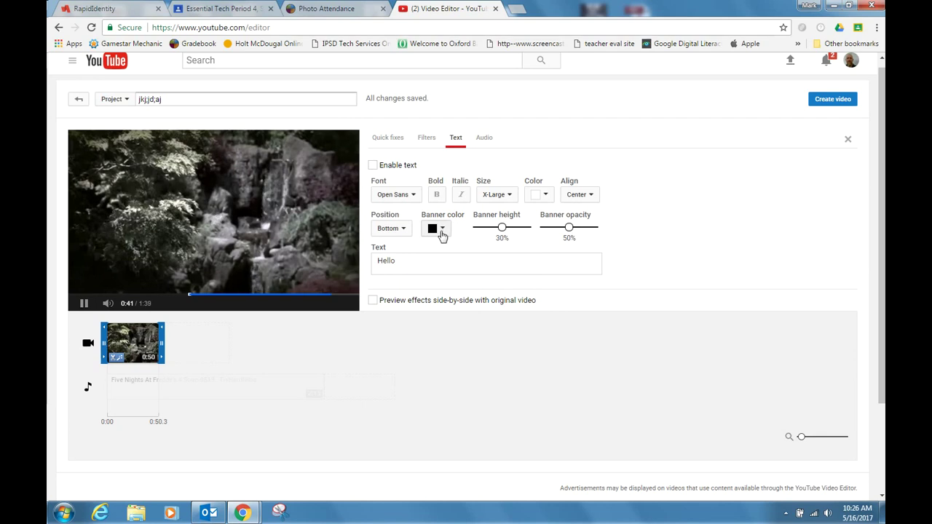
Put the caption on a red banner centred in the frame and enable the text with side-by-side preview
left_click(443, 230)
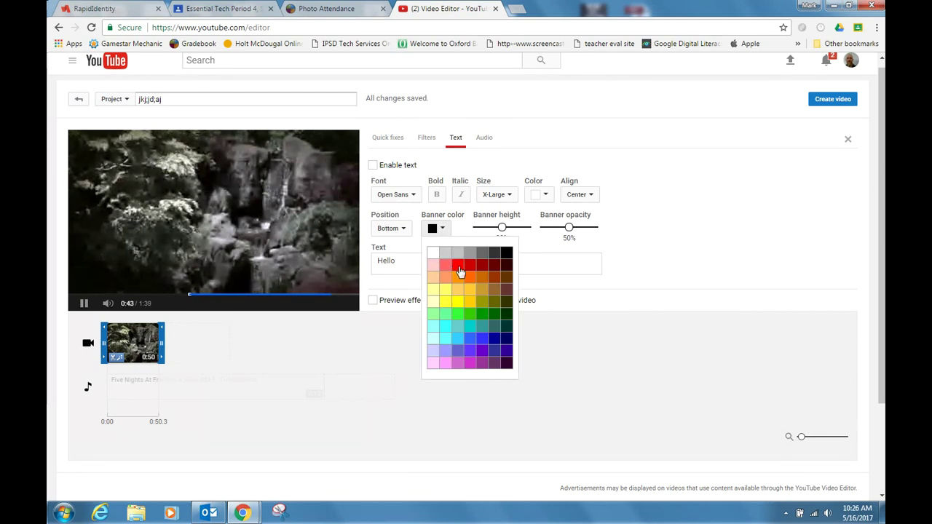
left_click(458, 265)
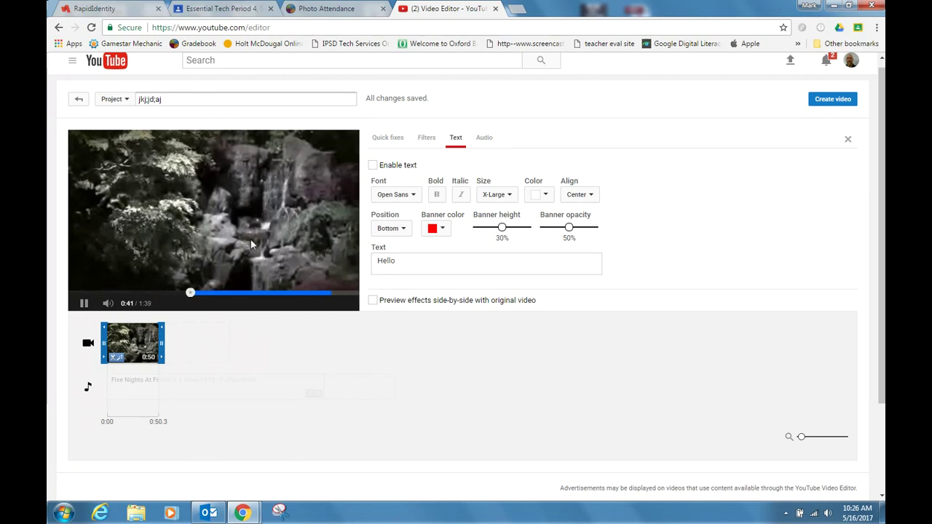
left_click(403, 230)
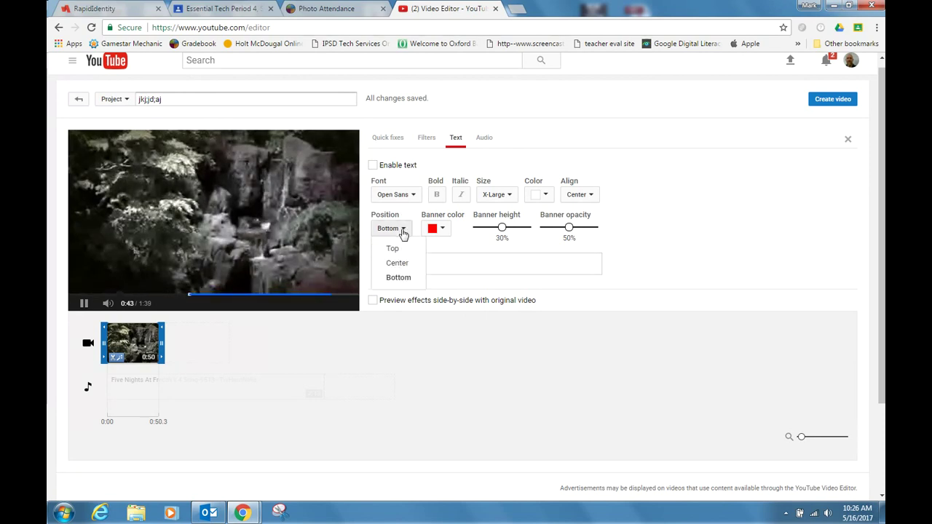
left_click(401, 260)
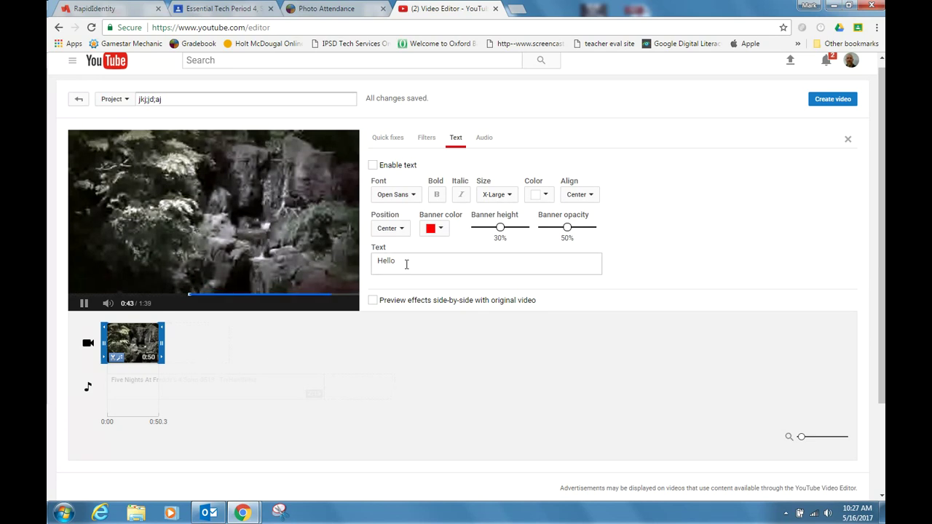
left_click(407, 262)
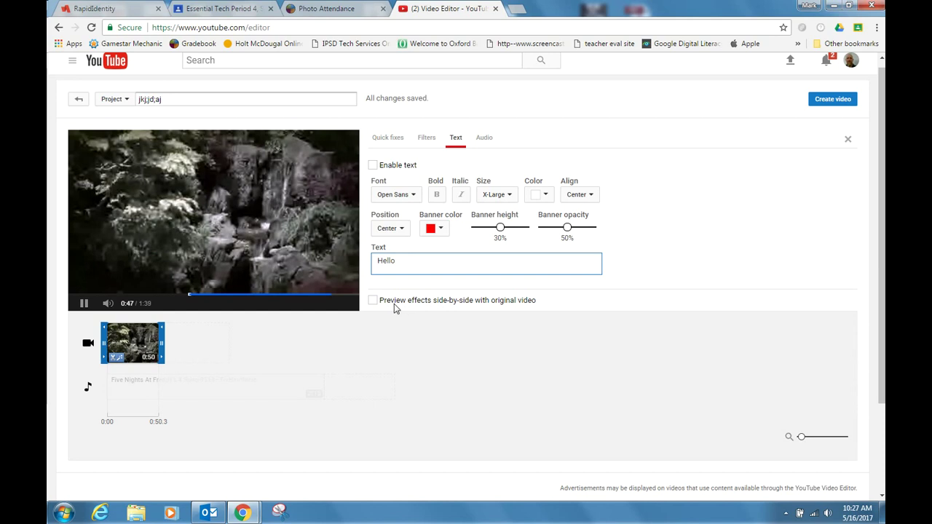
left_click(373, 301)
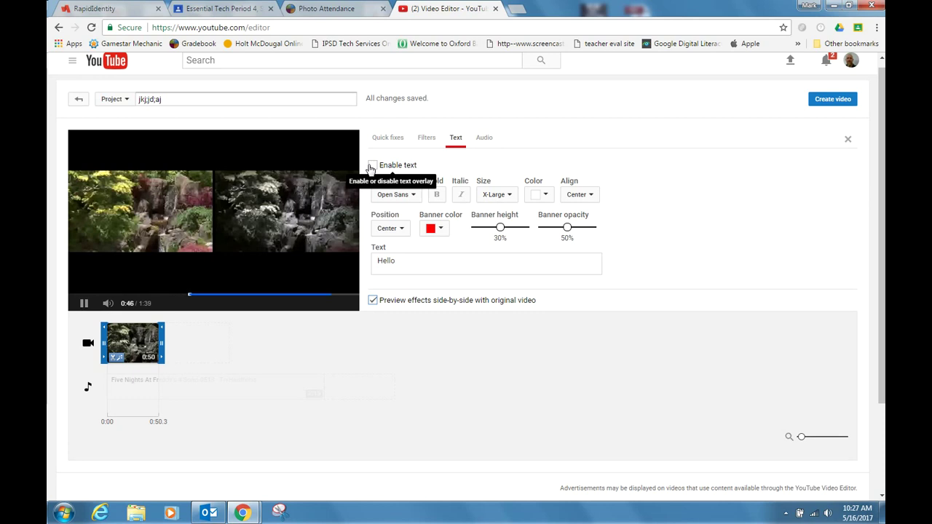
left_click(373, 166)
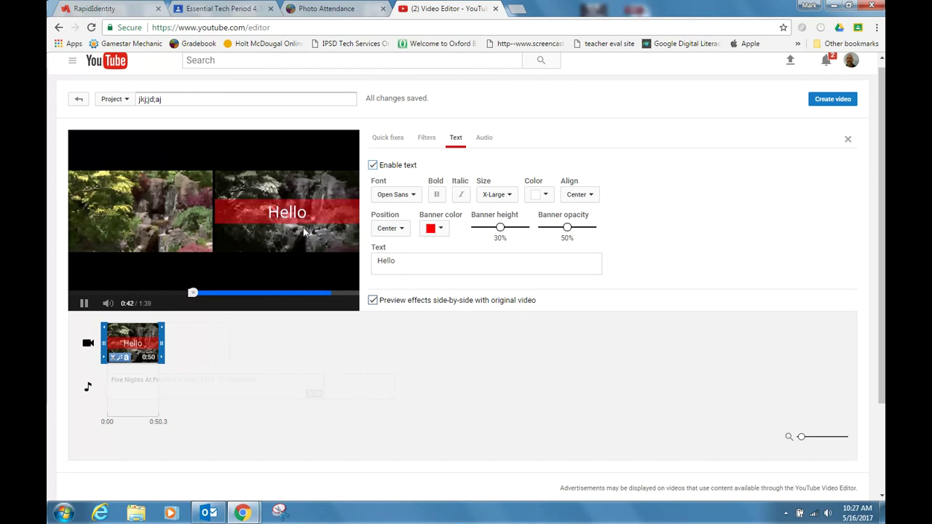
Check the clip's Audio, Text, Filters and Quick fixes tabs, confirming 4x slow motion
left_click(483, 141)
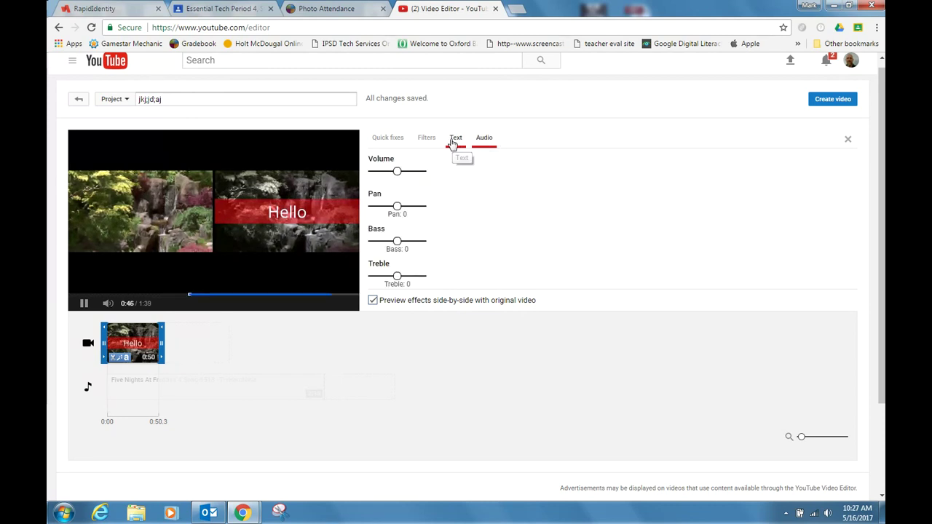
left_click(452, 143)
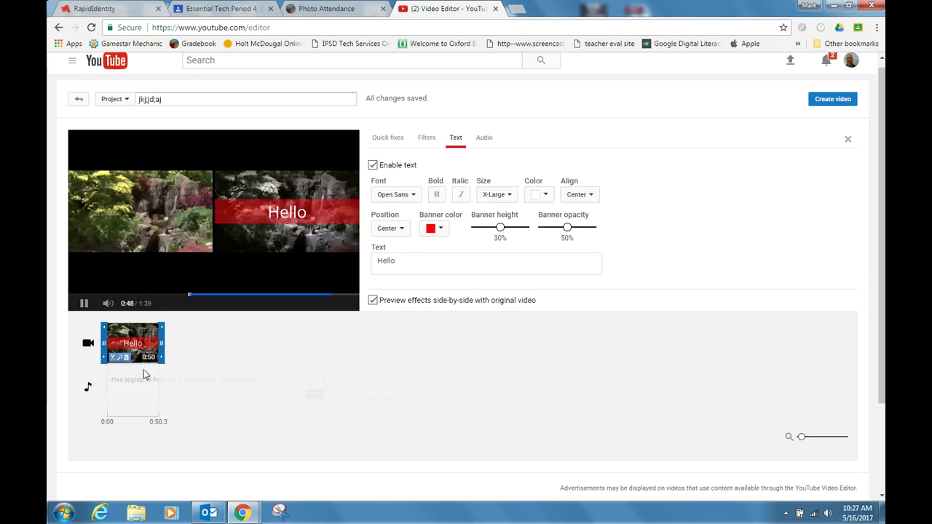
left_click(421, 141)
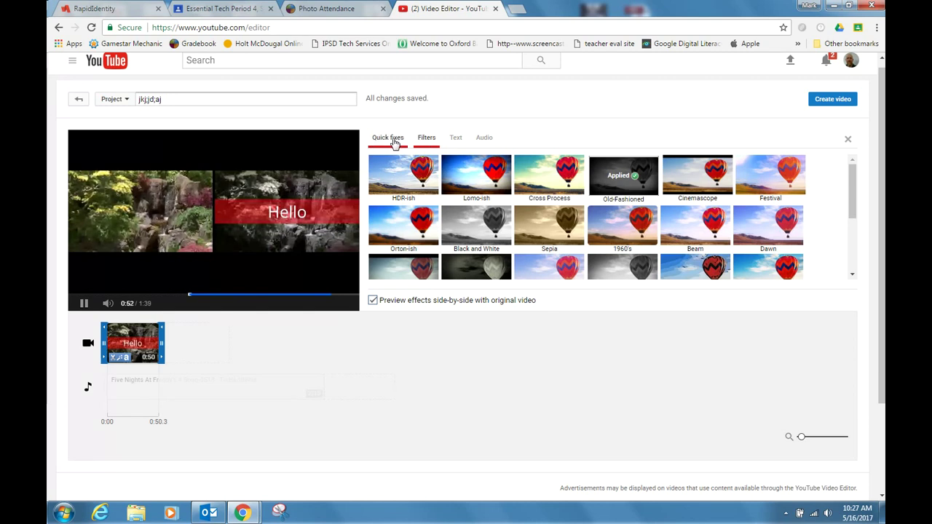
left_click(394, 142)
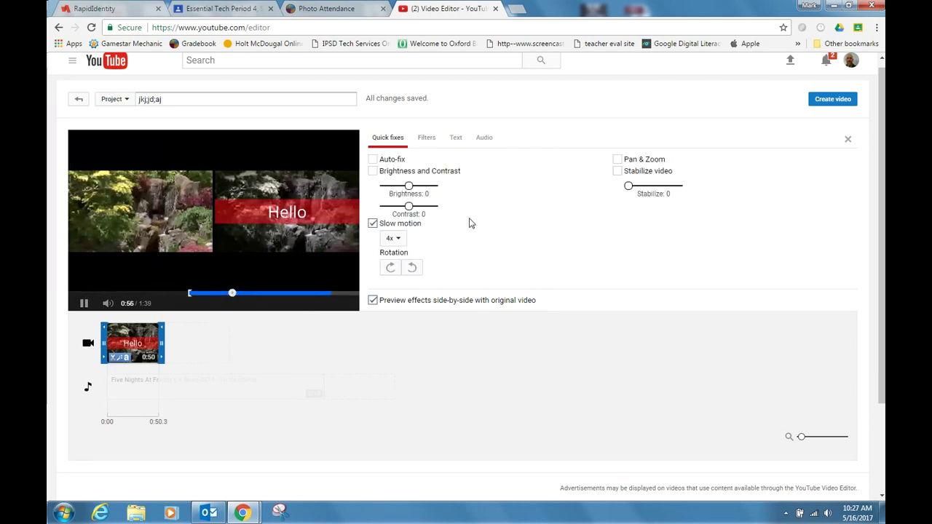
scroll(440, 345, "down", 2)
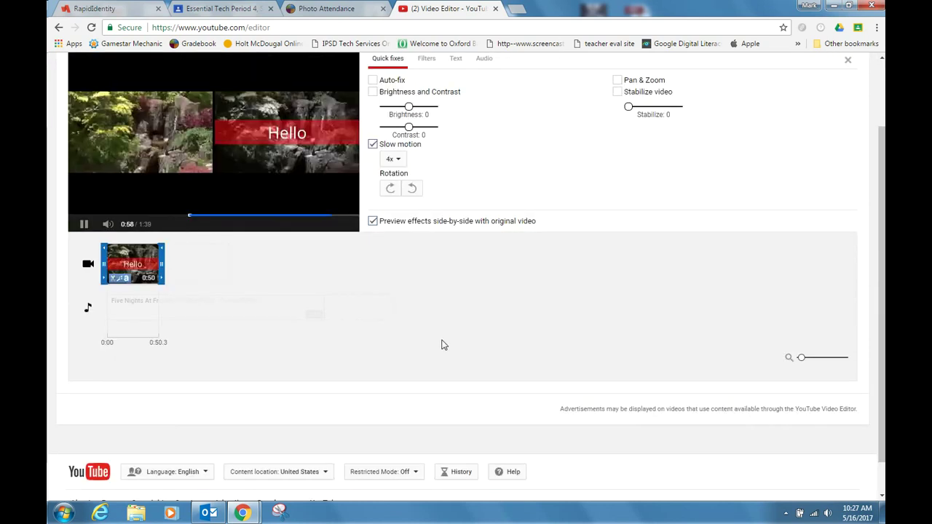
scroll(442, 345, "up", 2)
scroll(444, 345, "down", 2)
scroll(442, 345, "up", 2)
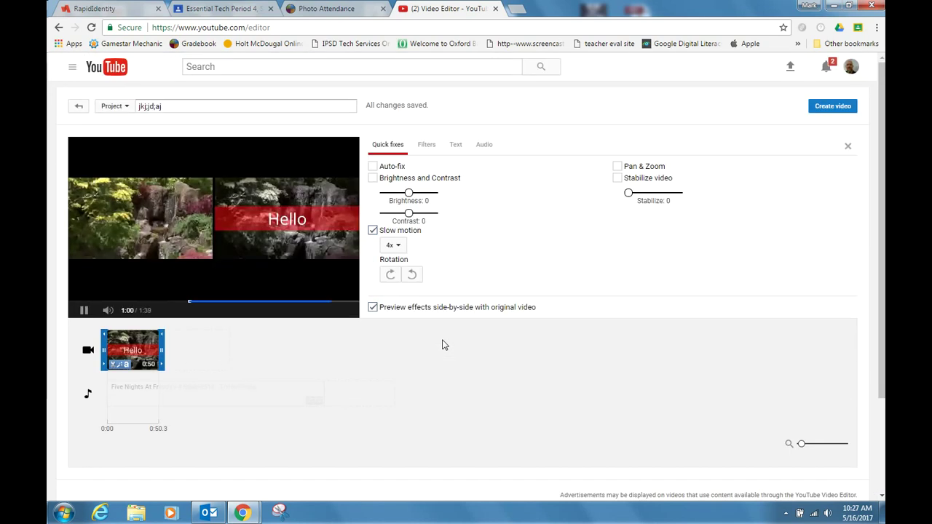
scroll(442, 344, "down", 2)
scroll(442, 345, "up", 2)
Place the Duck on a lake clip after the waterfall clip and trim it to 0:06
left_click(849, 148)
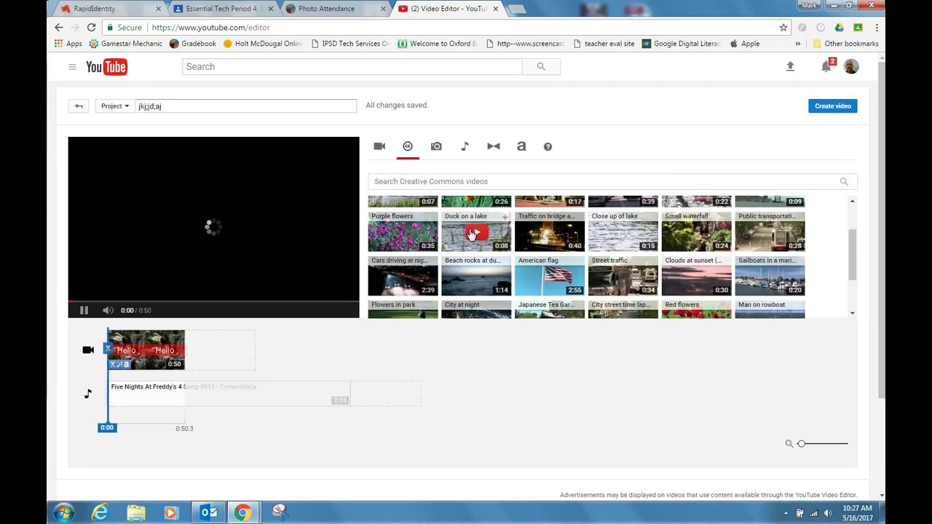
left_click_drag(472, 233, 212, 353)
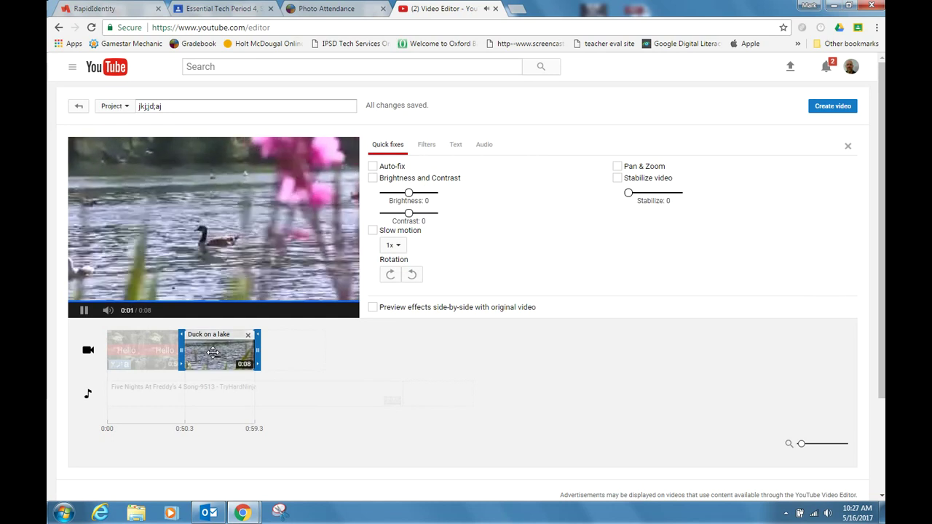
left_click_drag(257, 353, 235, 349)
Apply the Lomo-ish filter to the duck clip
left_click(426, 145)
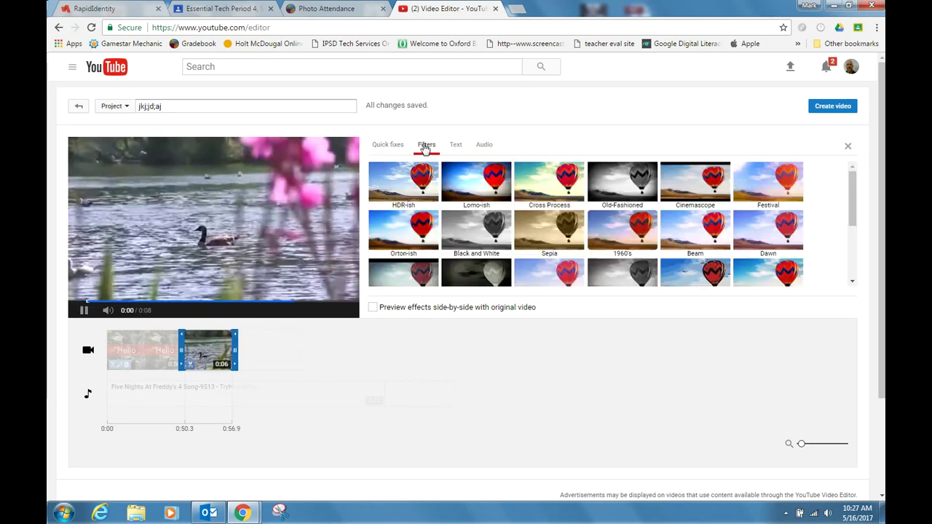
left_click(477, 182)
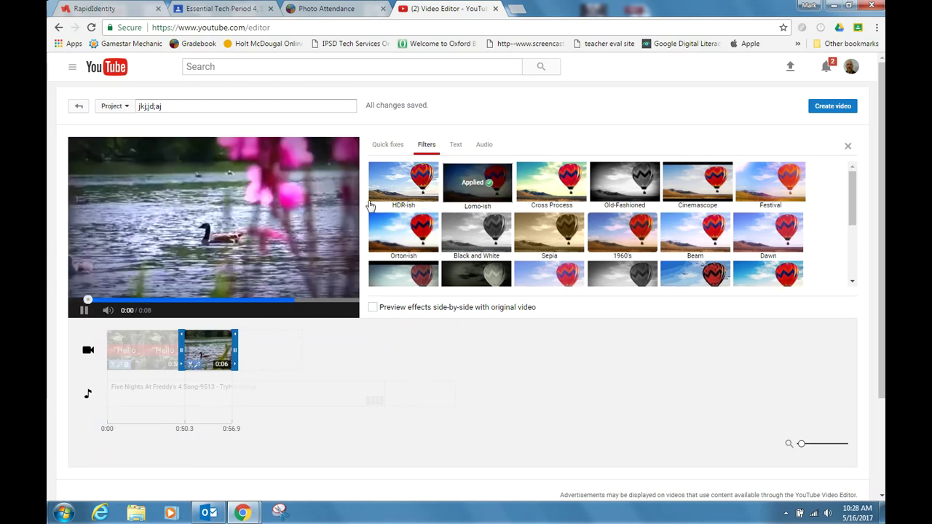
left_click(456, 145)
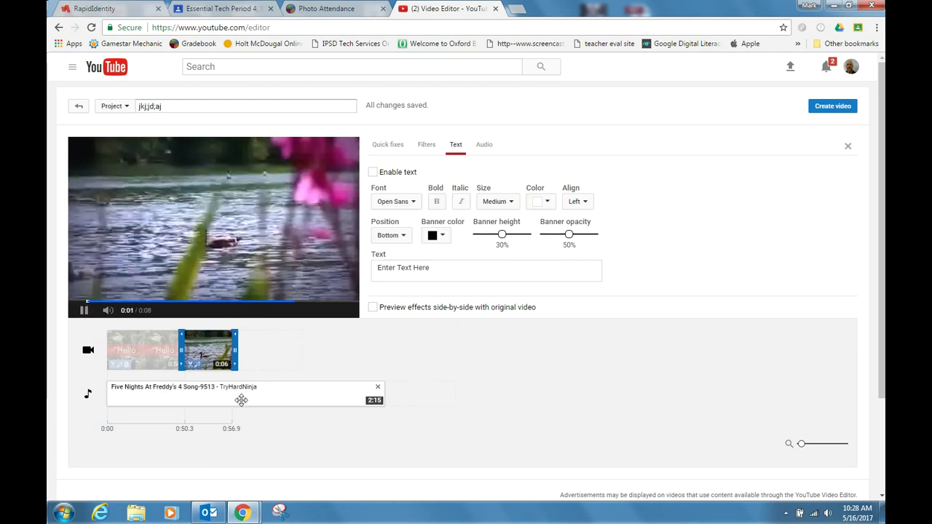
Trim the Five Nights At Freddy's 4 song to end at 0:56, matching the video
left_click(181, 389)
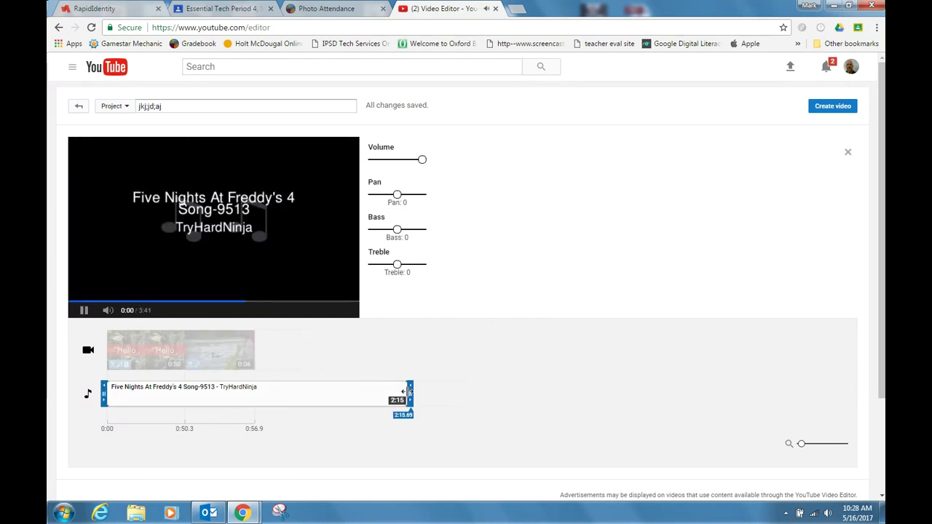
left_click_drag(407, 392, 253, 391)
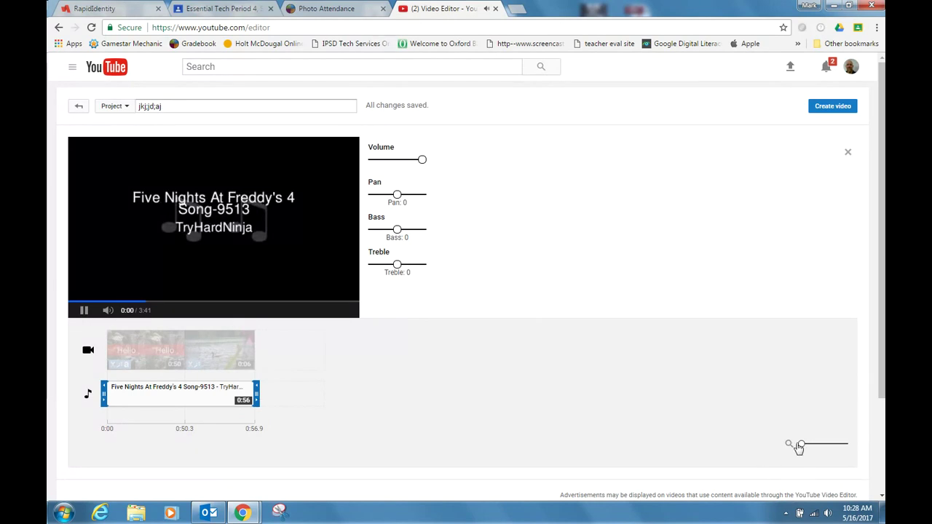
left_click_drag(800, 447, 808, 444)
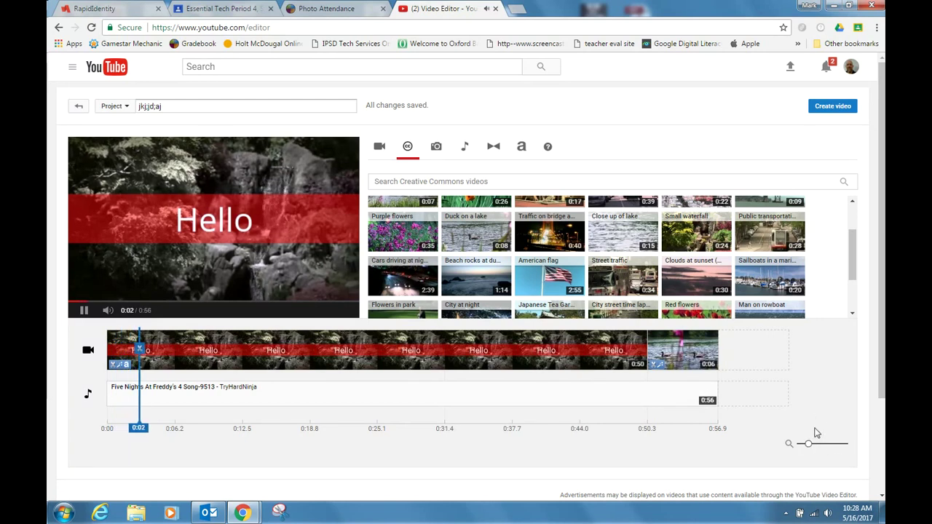
Add the Latin song to the audio track after the first song
left_click(464, 148)
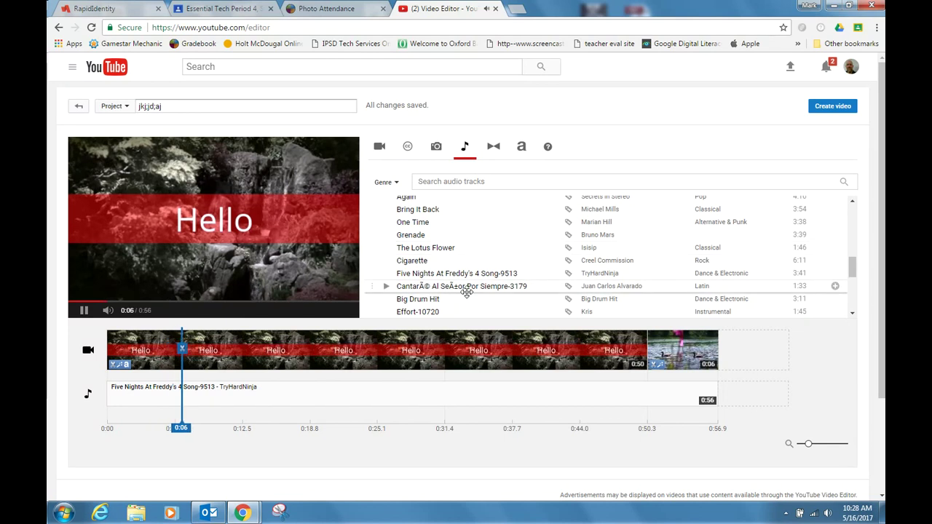
left_click_drag(466, 292, 761, 399)
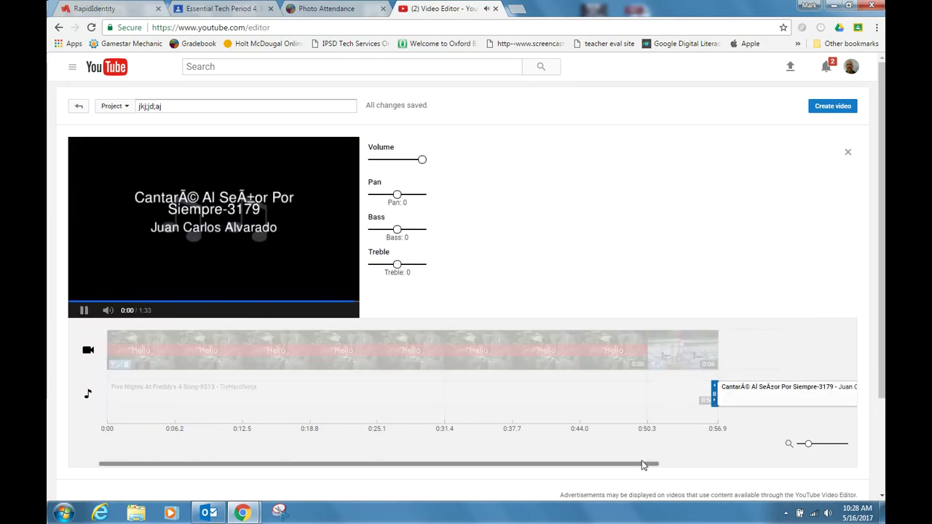
left_click_drag(643, 470, 885, 453)
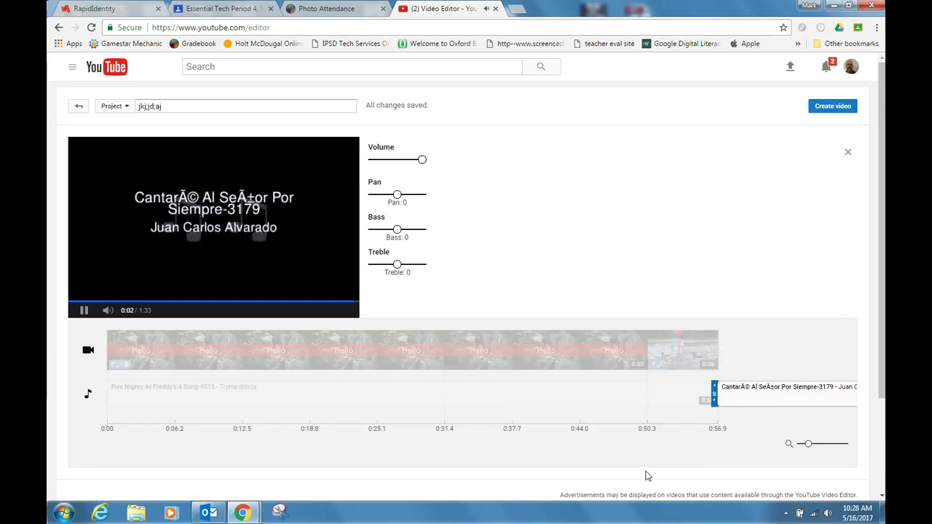
left_click_drag(631, 469, 827, 464)
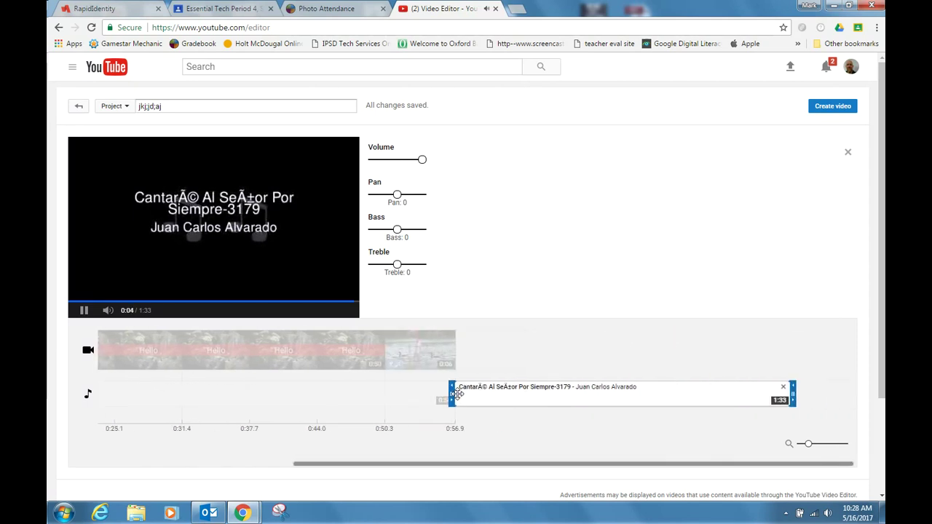
Trim the Latin song to 0:50 and lower its volume
left_click_drag(450, 394, 674, 394)
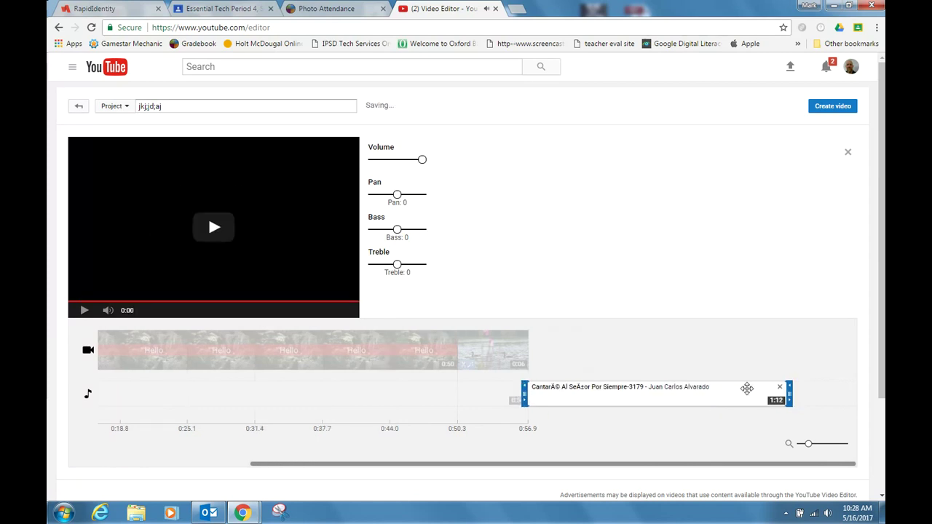
left_click_drag(789, 394, 708, 394)
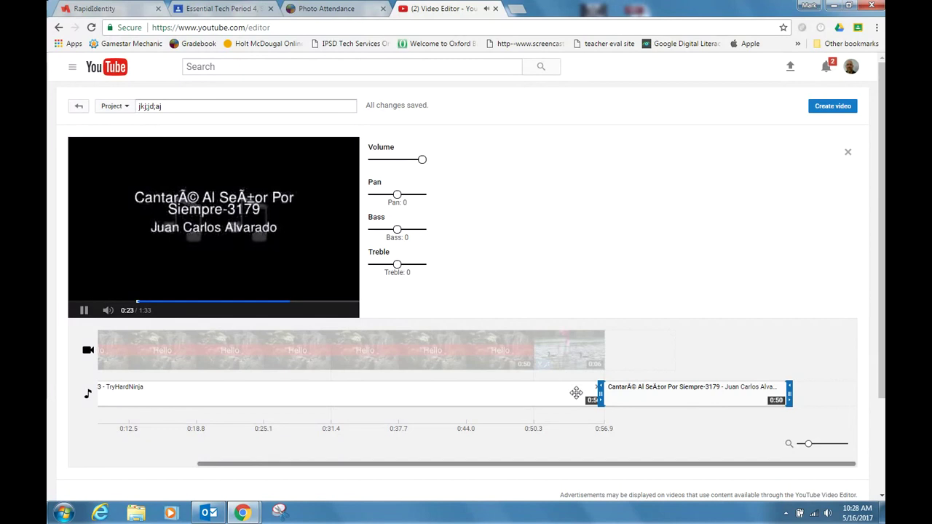
left_click_drag(544, 393, 643, 415)
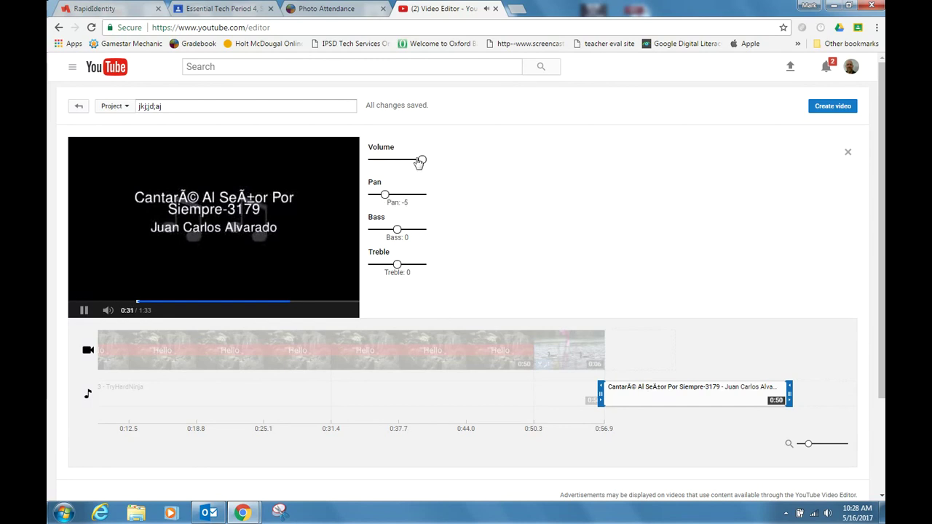
left_click_drag(420, 161, 407, 167)
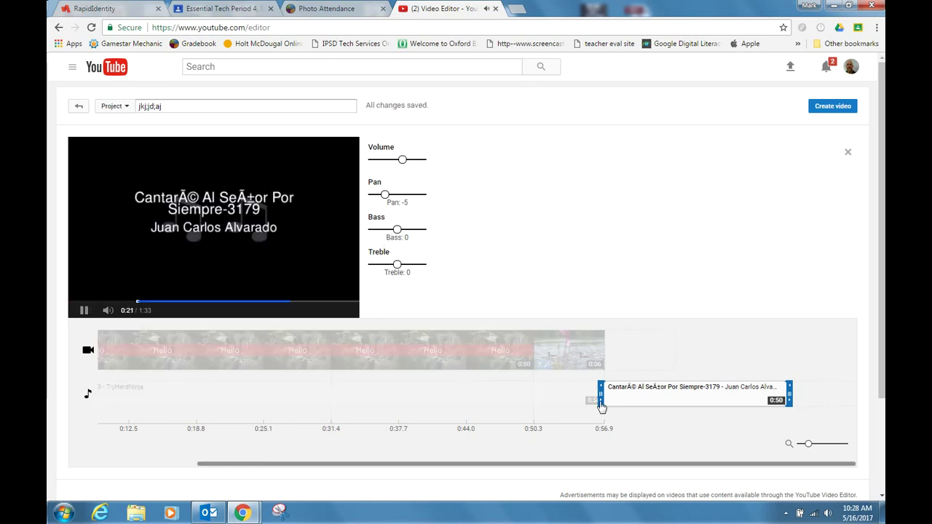
left_click(849, 155)
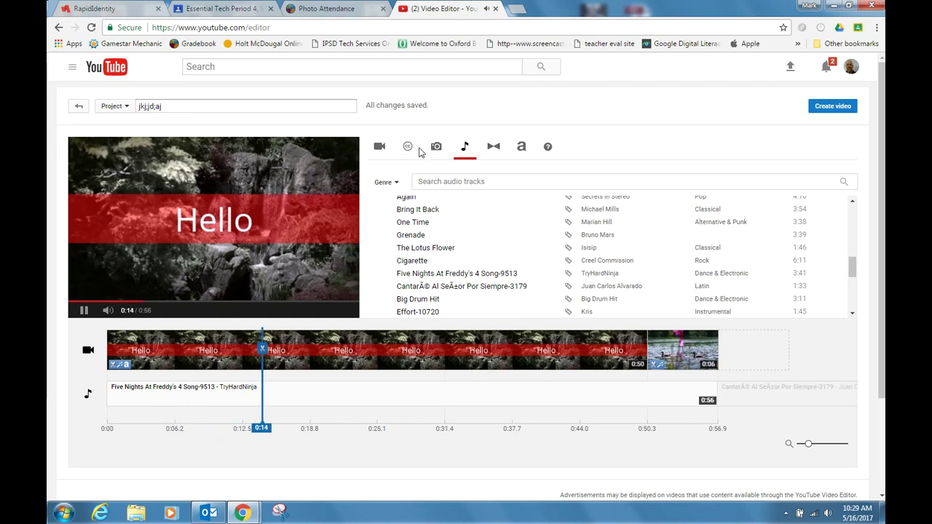
Insert a Diamond transition at the waterfall–duck boundary, bringing the project to 0:54
left_click(494, 149)
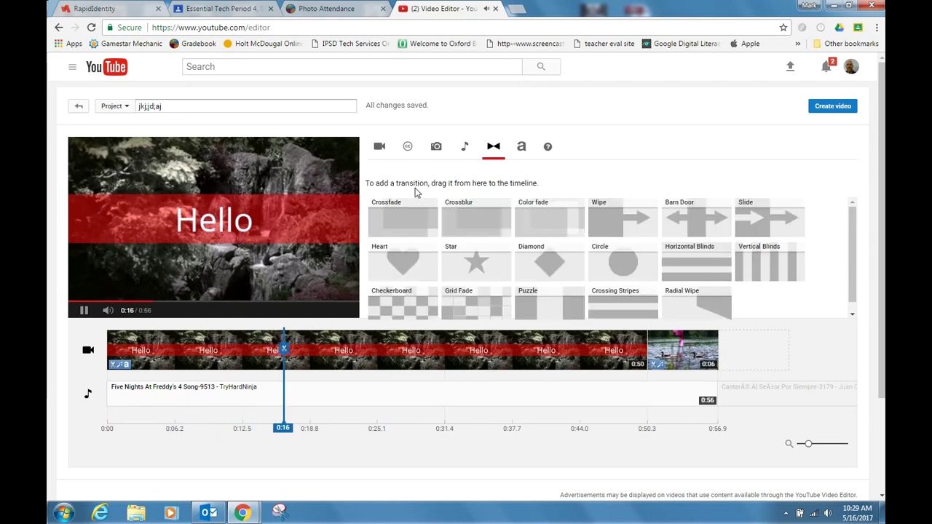
left_click(584, 350)
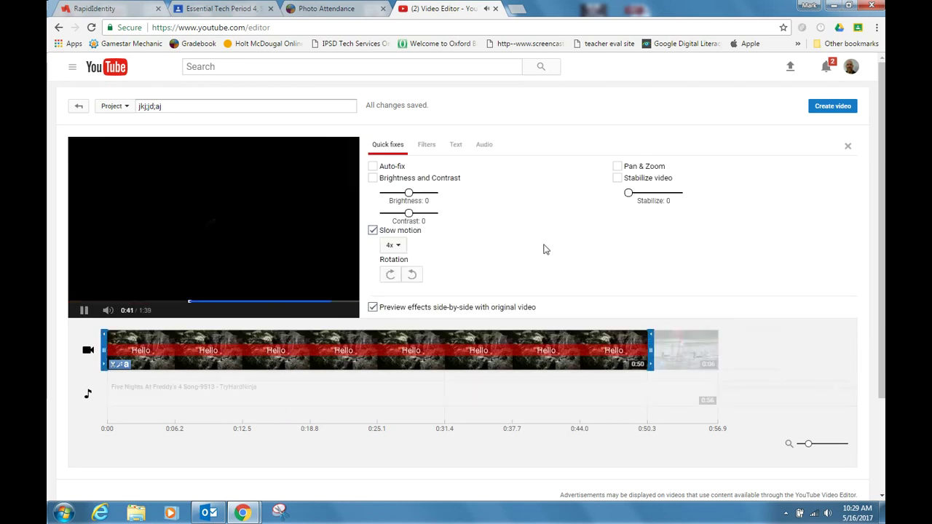
left_click(848, 146)
left_click(673, 359)
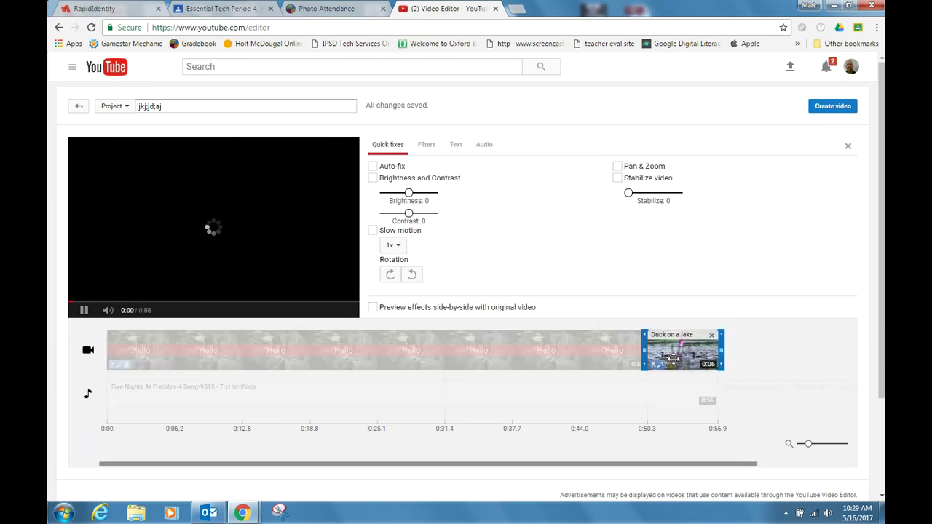
left_click(604, 357)
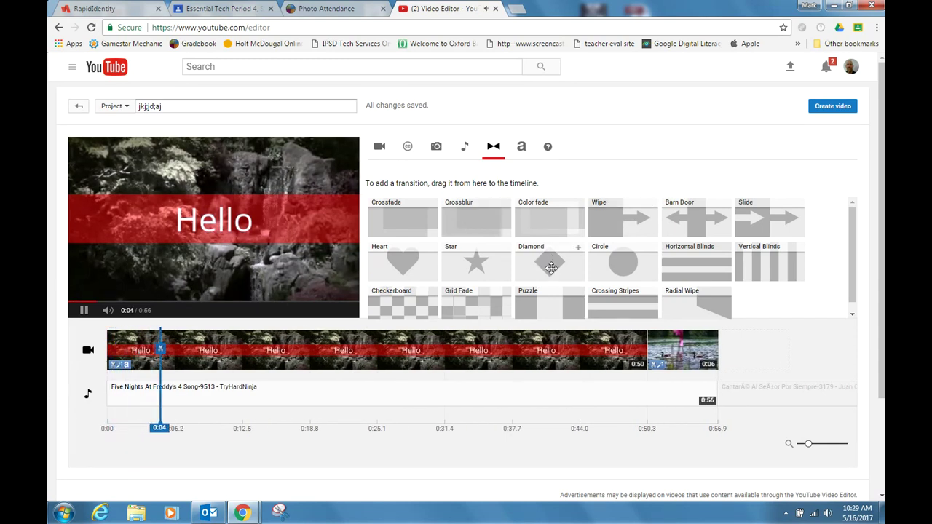
left_click_drag(550, 262, 617, 370)
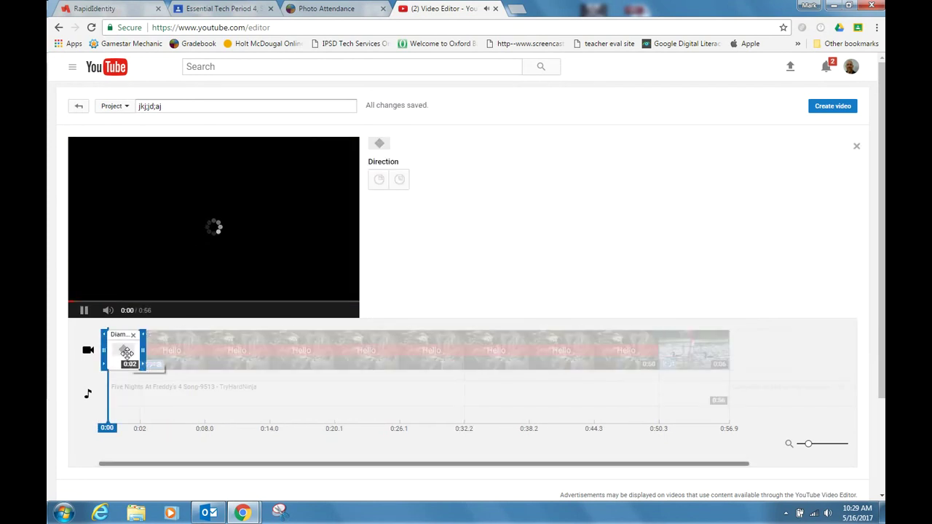
left_click_drag(126, 352, 623, 351)
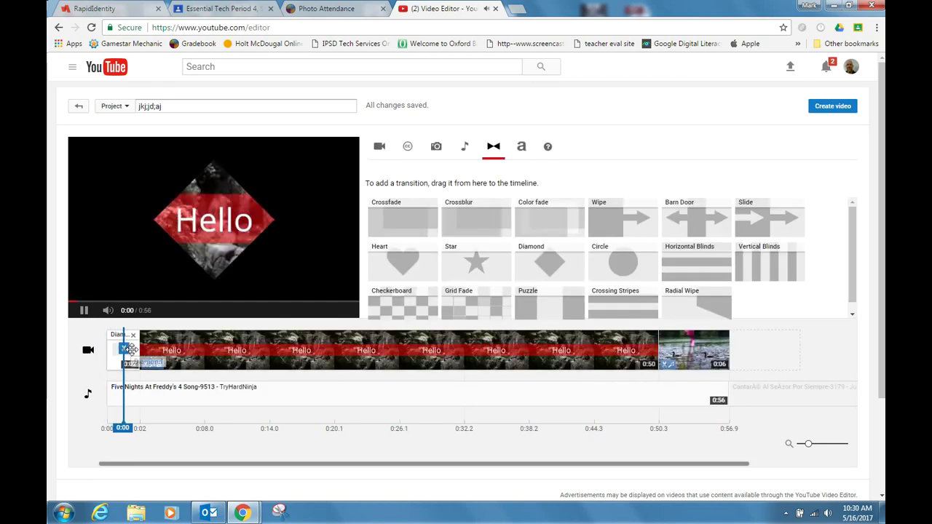
left_click_drag(115, 348, 649, 353)
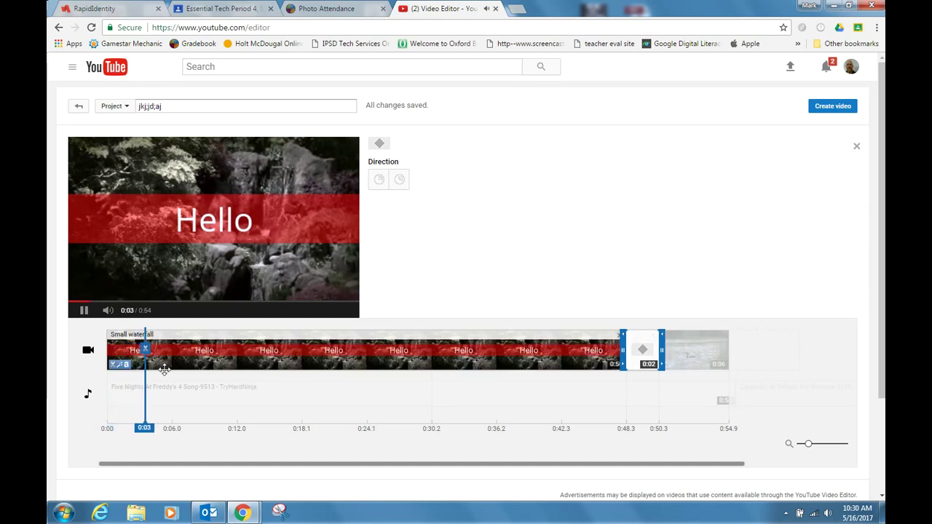
Deselect the waterfall clip and preview the Diamond transition into the duck clip to 0:54
left_click(570, 364)
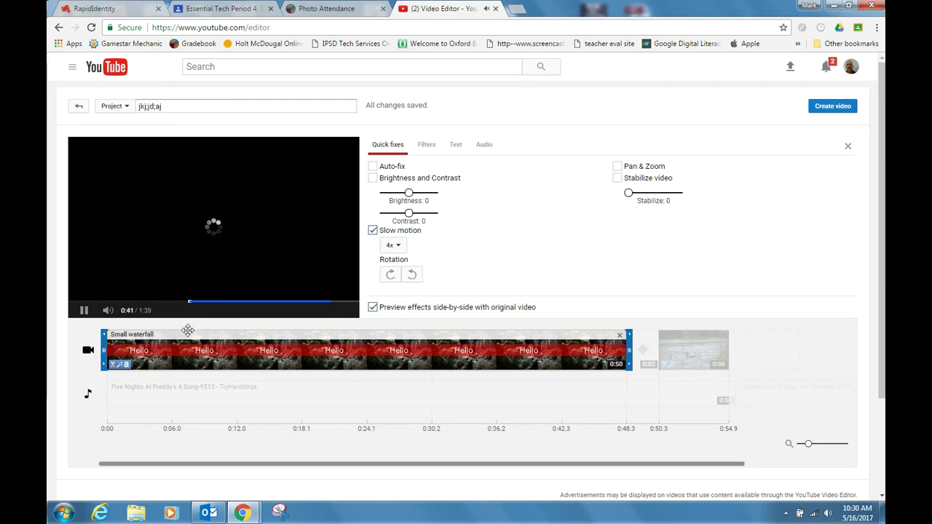
left_click(460, 350)
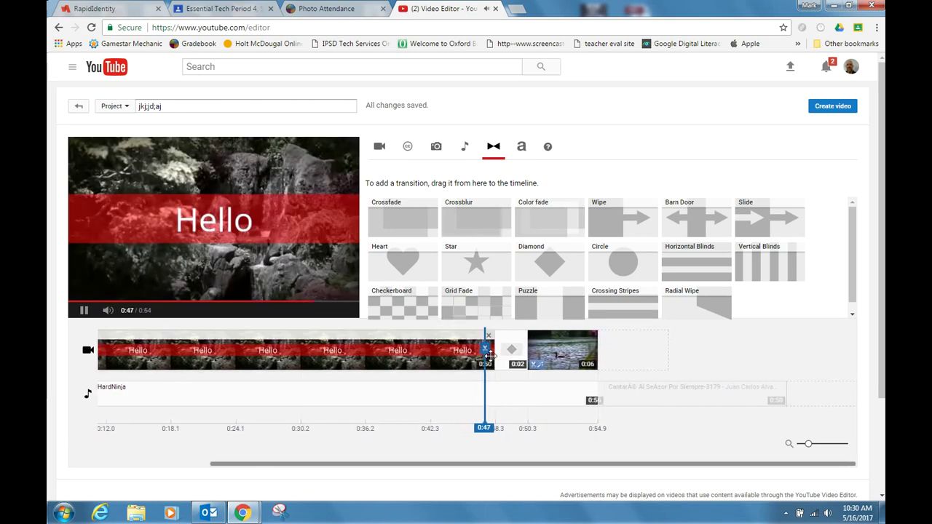
mouse_move(502, 363)
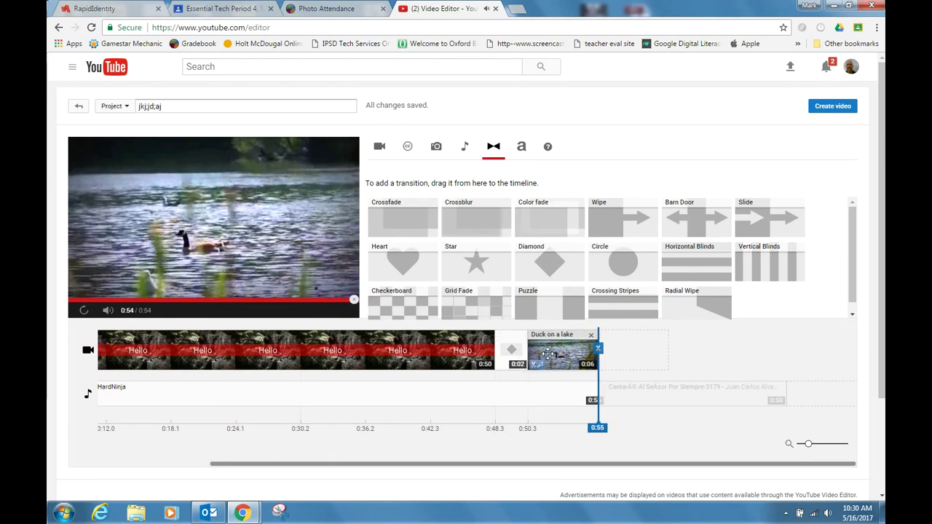
Show the titles library with Centered title, Banner, Centered fade, Slide and Zoom styles
left_click(521, 149)
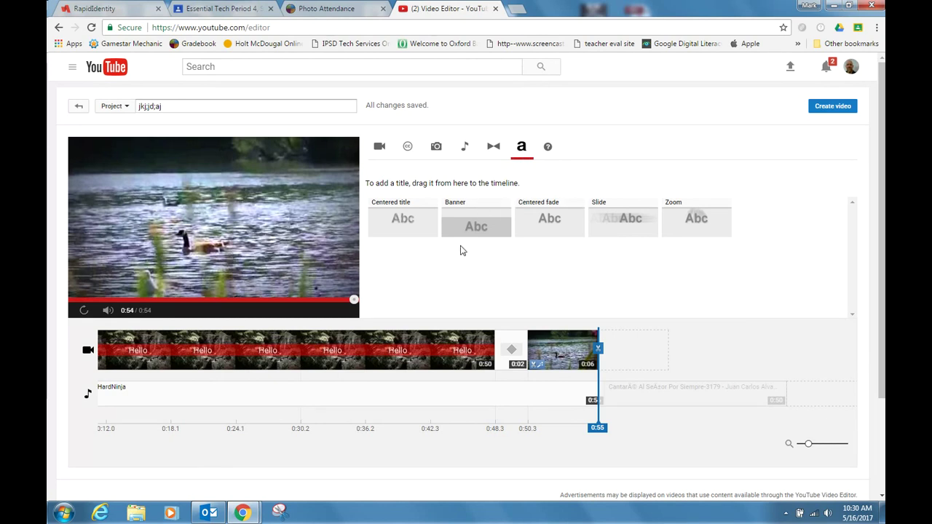